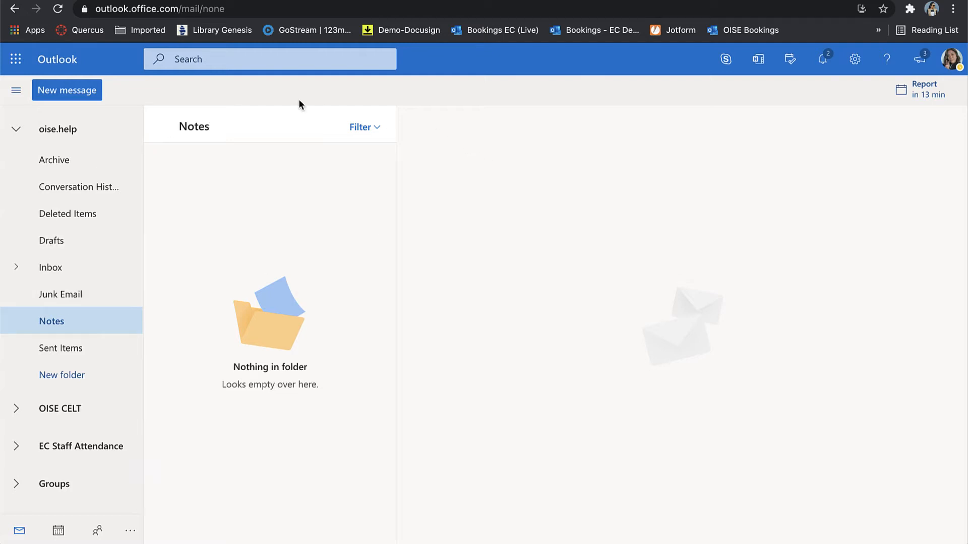
Open the Microsoft 365 app launcher in Outlook on the web.
click(17, 61)
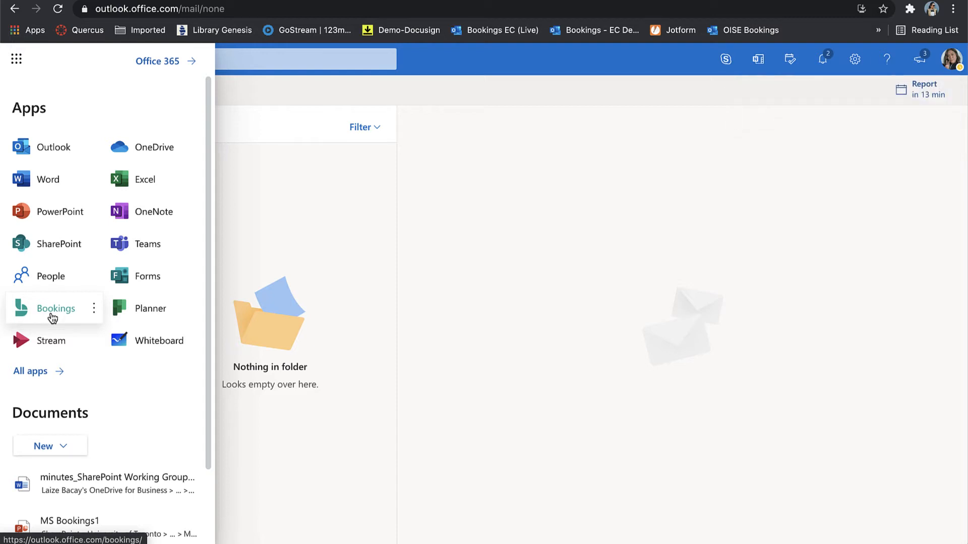
Launch Bookings from the launcher's All apps list.
click(35, 375)
scroll(97, 337, down, 4)
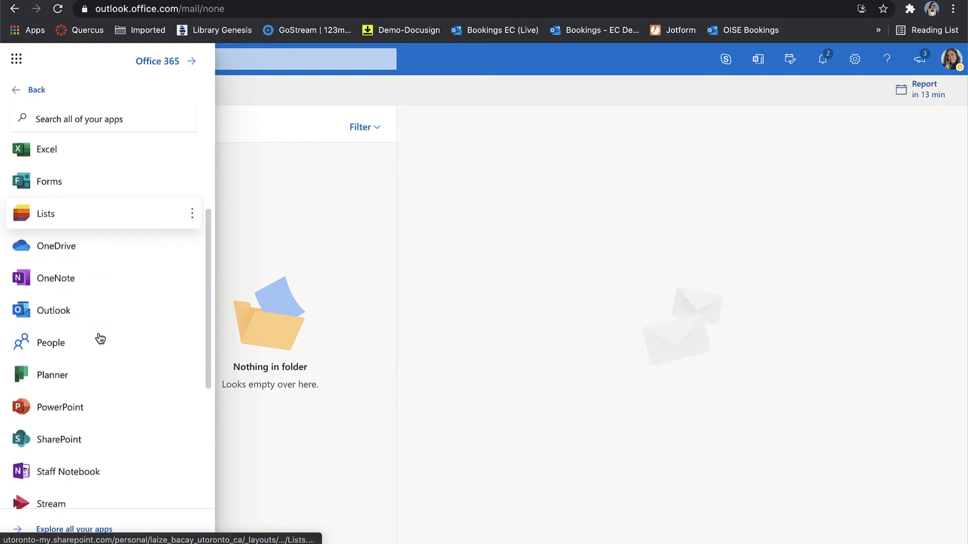
scroll(59, 414, down, 2)
scroll(58, 405, up, 5)
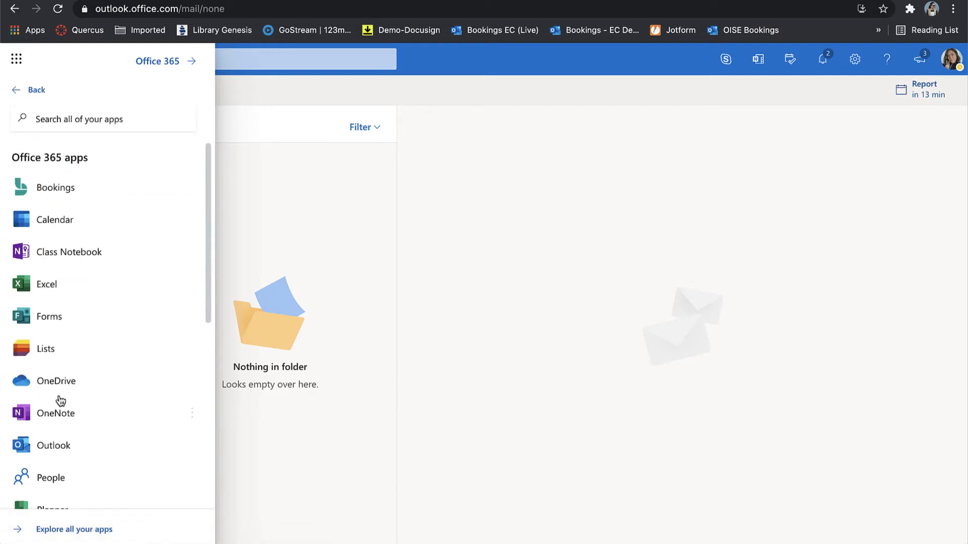
click(55, 189)
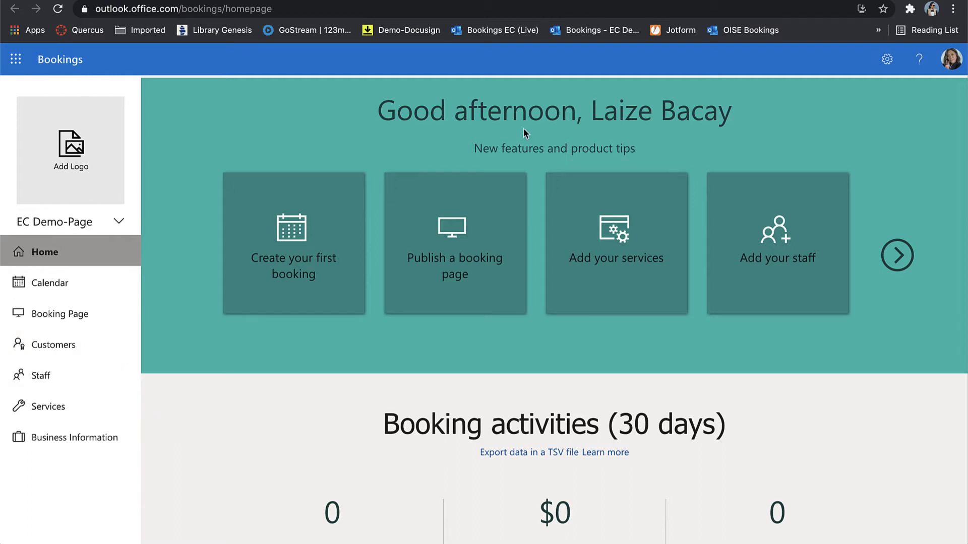
click(118, 223)
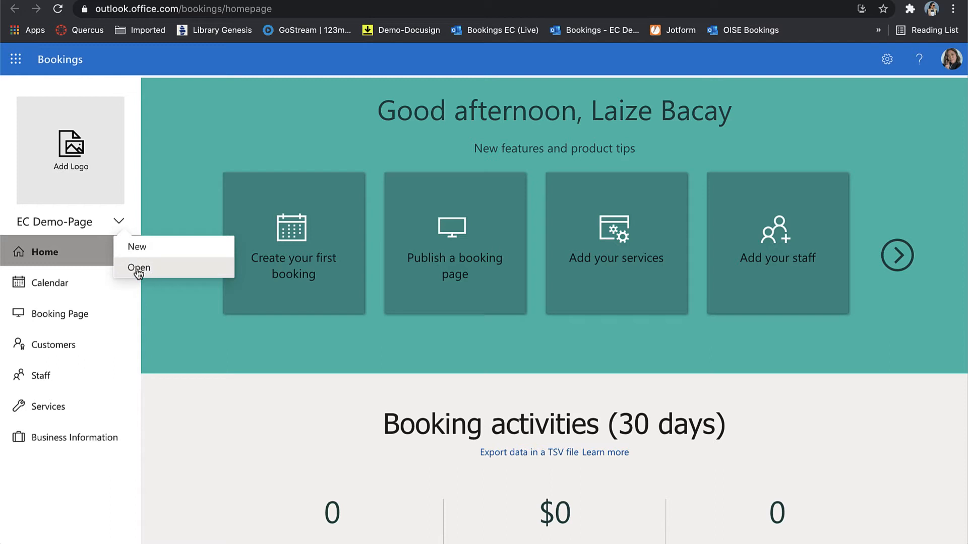
click(138, 270)
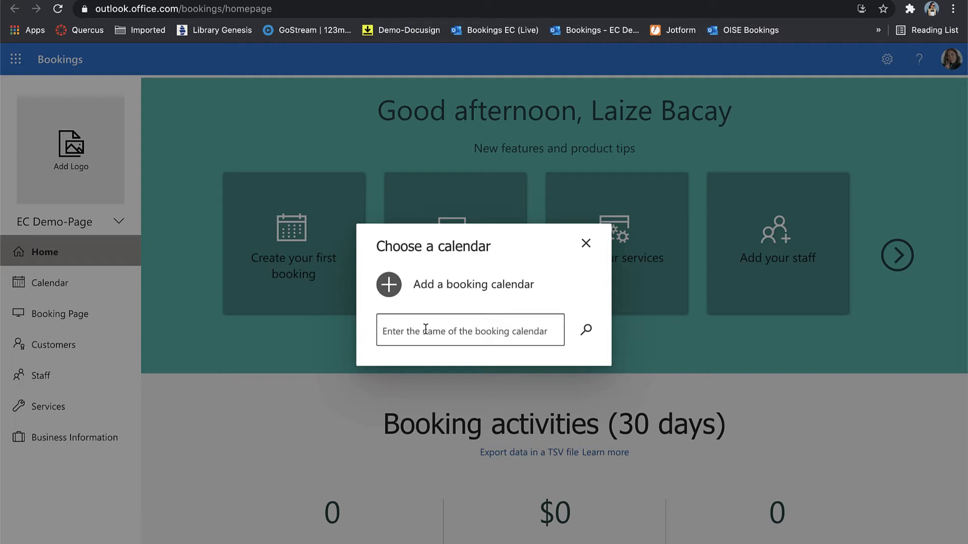
click(388, 330)
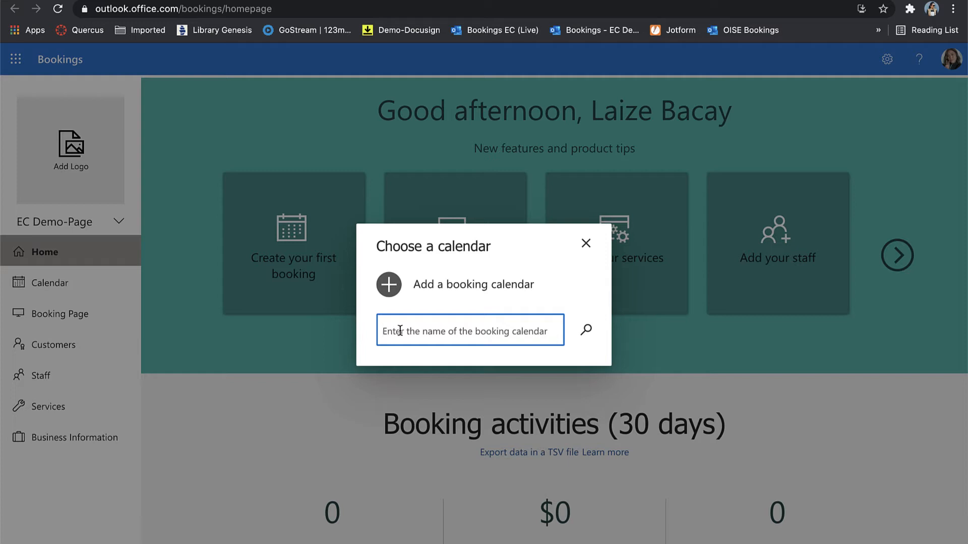
text(educati)
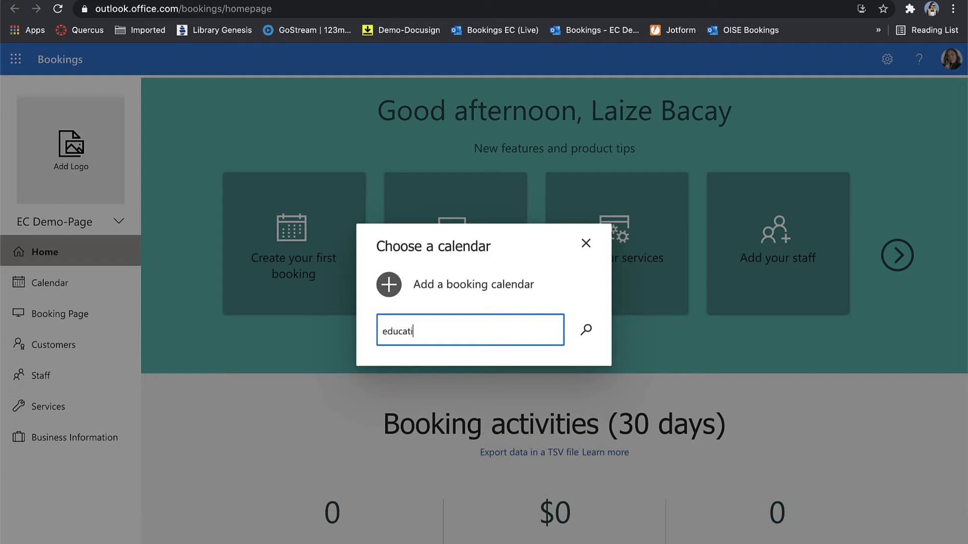
text(on commons)
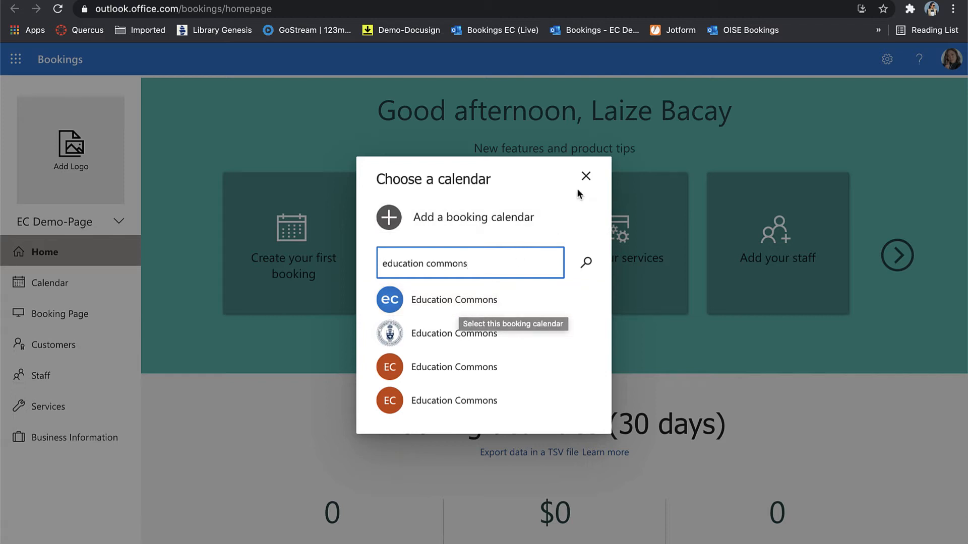
click(584, 176)
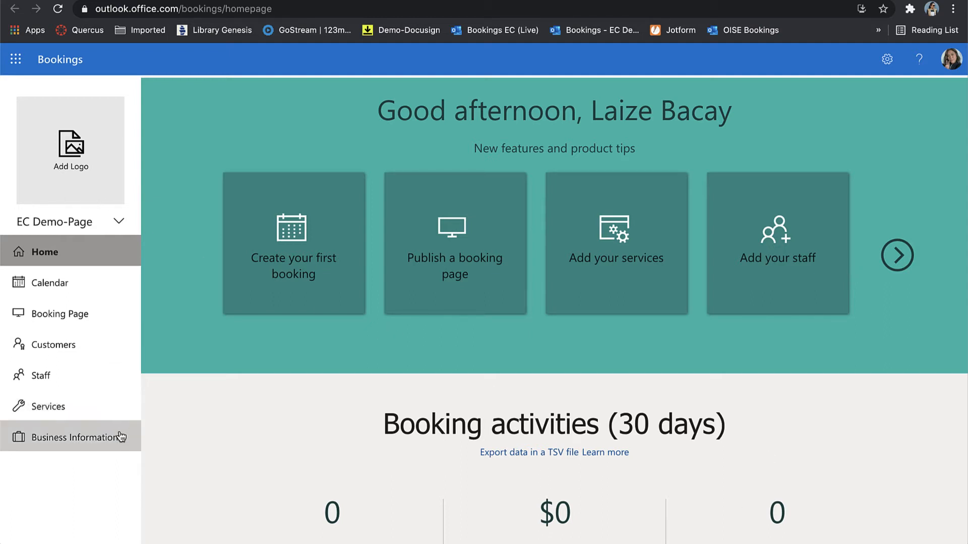
In Business Information, rename EC Demo-Page to 'EC Demo Only' and begin entering the customer reply-to address.
click(83, 444)
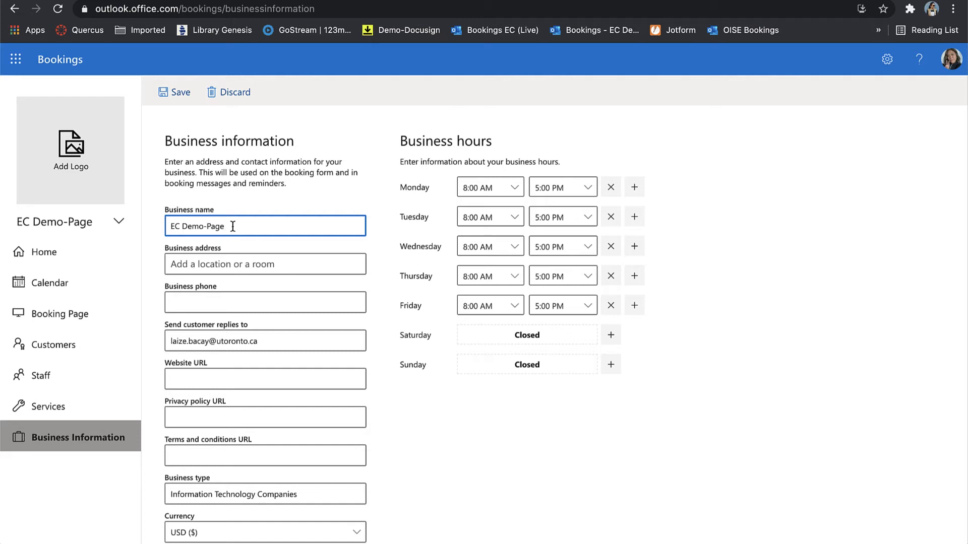
key(BackSpace)
key(BackSpace)
key(BackSpace)
key(BackSpace)
text(Only)
click(451, 409)
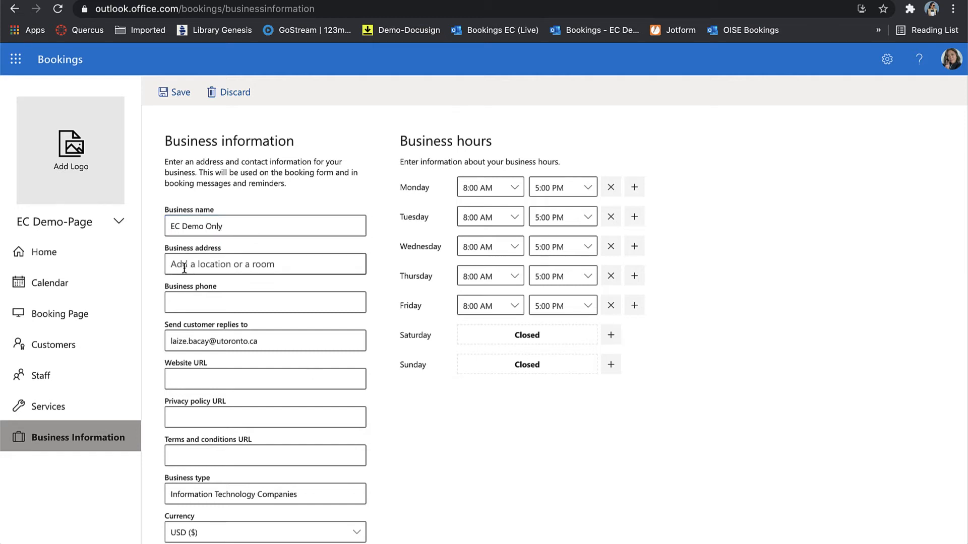
scroll(233, 267, down, 1)
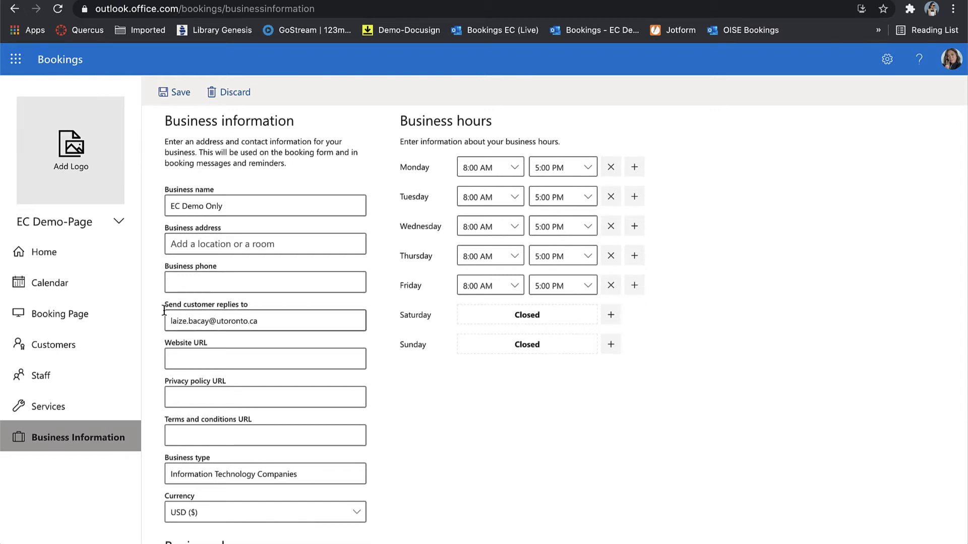
click(270, 323)
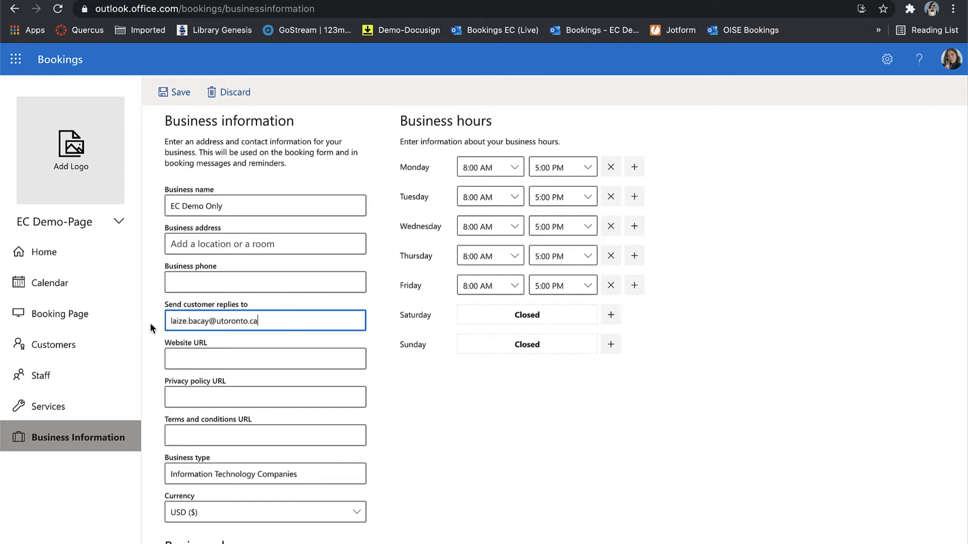
Switch the business currency from USD ($) to CAD ($).
scroll(320, 324, down, 3)
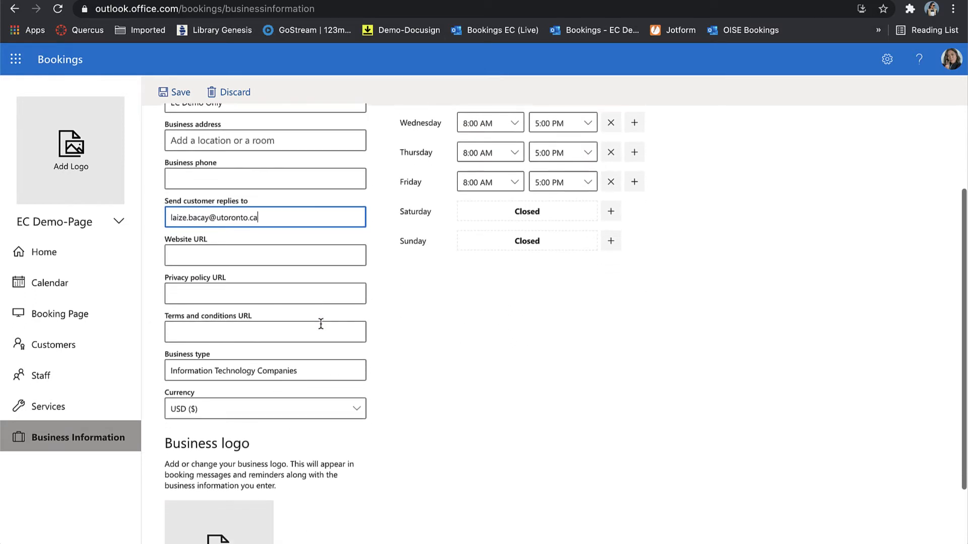
click(227, 411)
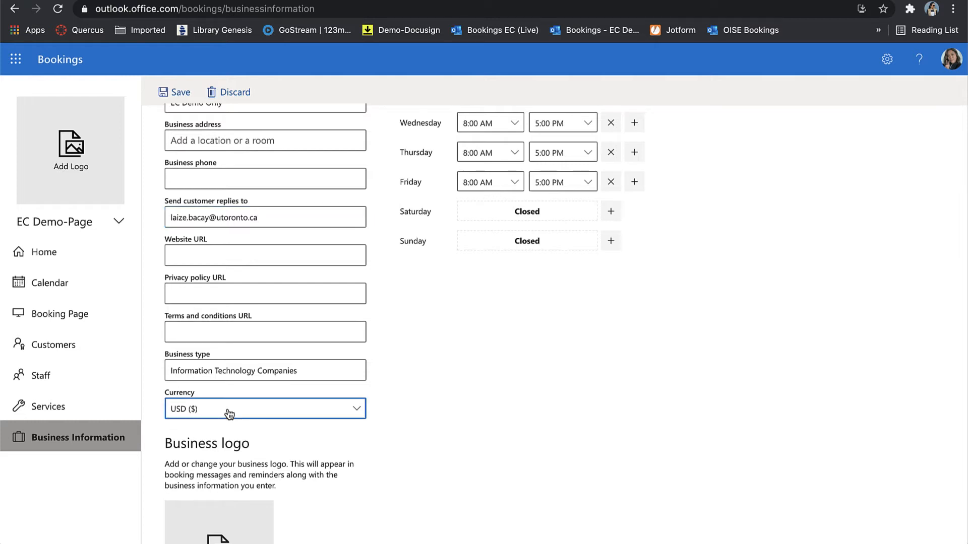
scroll(517, 289, up, 20)
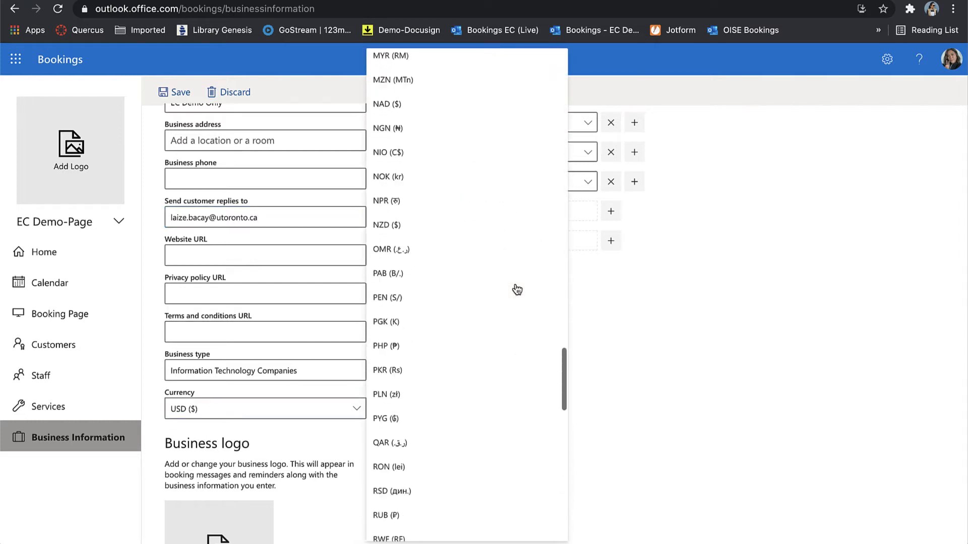
scroll(516, 289, down, 10)
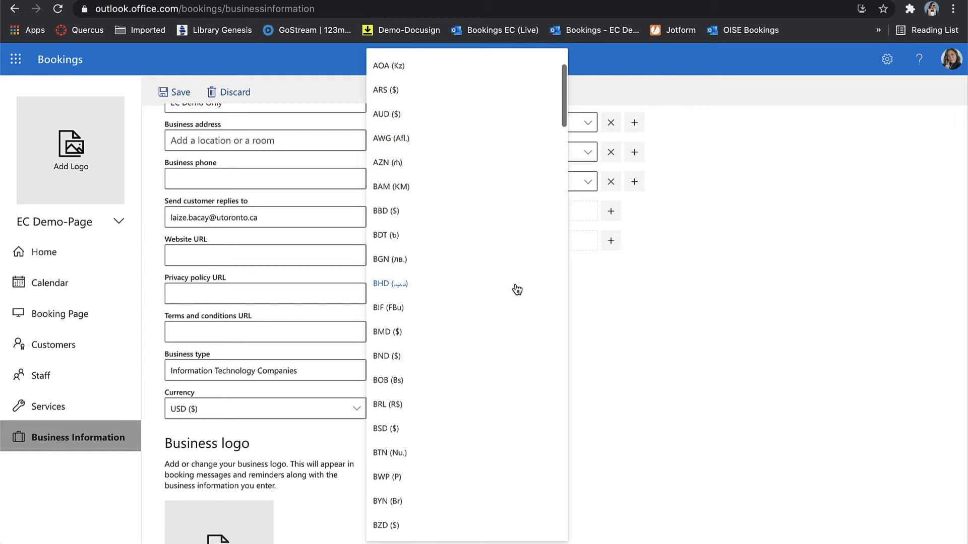
scroll(517, 290, up, 1)
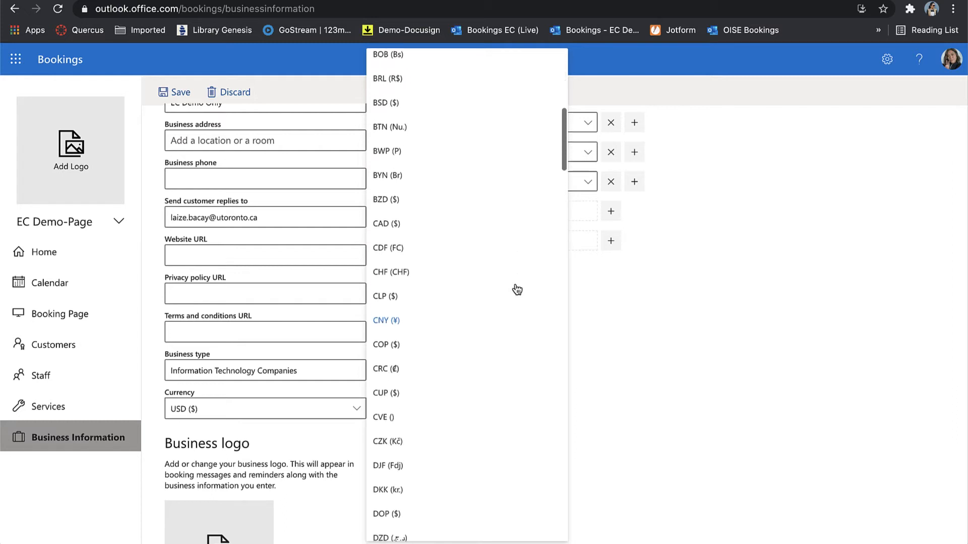
click(470, 225)
scroll(445, 470, down, 2)
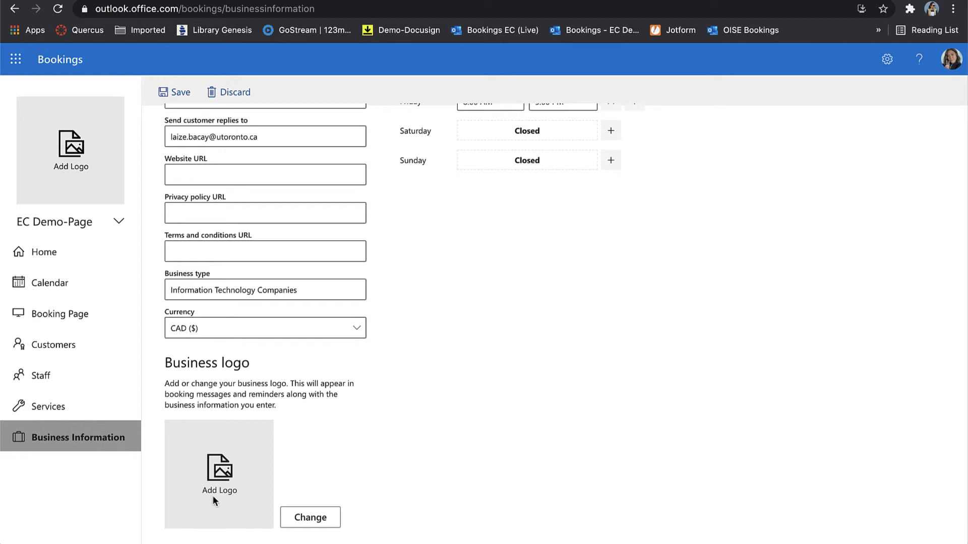
scroll(277, 482, down, 1)
scroll(530, 440, up, 5)
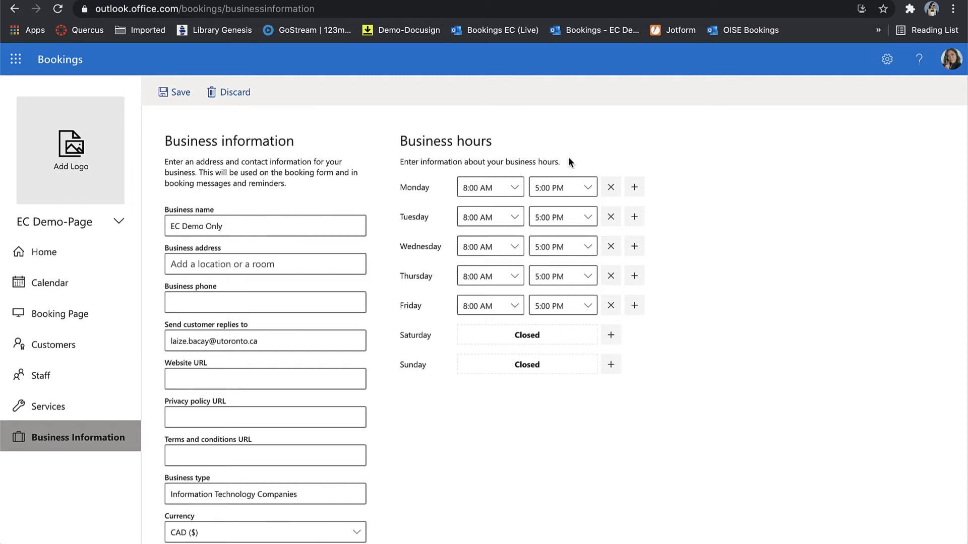
Mark Monday as closed and set Tuesday's opening time to 12:00 PM.
click(611, 189)
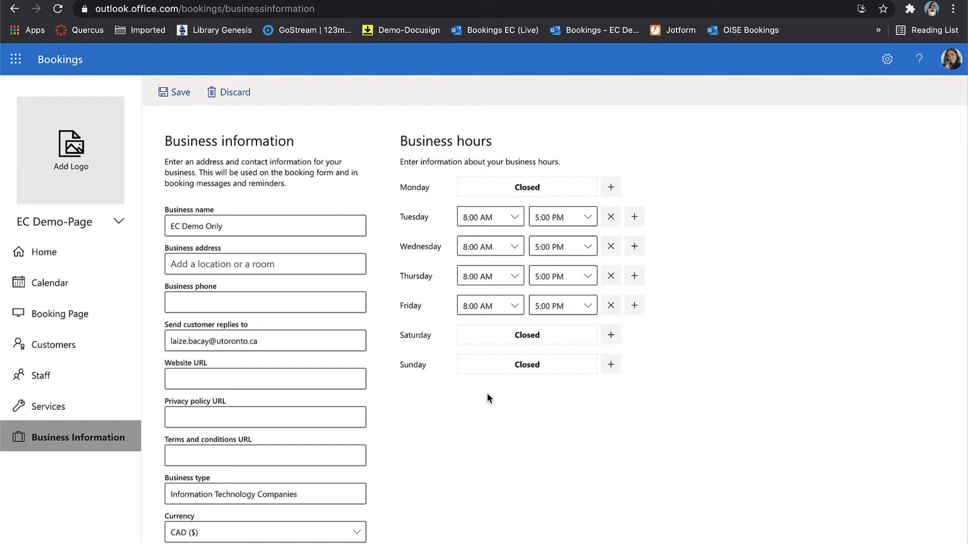
click(509, 217)
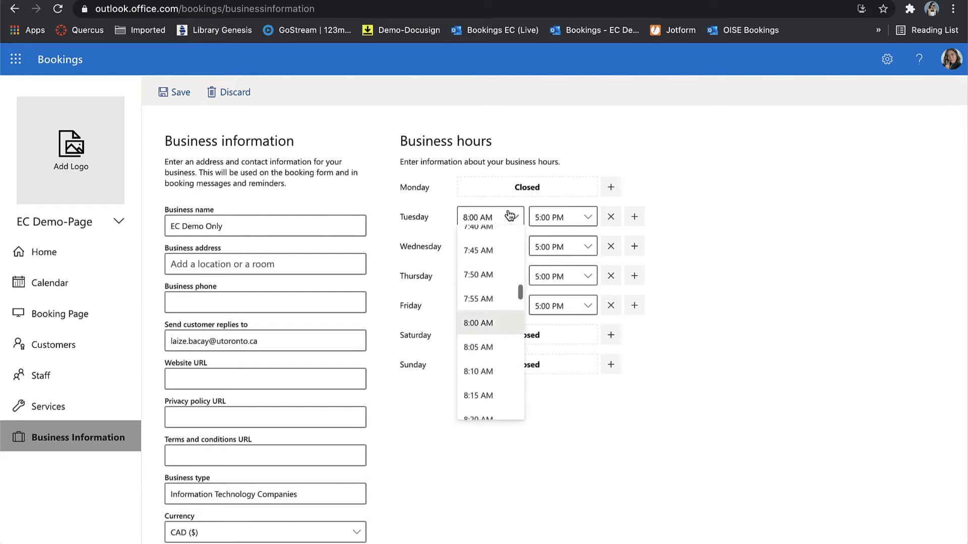
scroll(499, 335, down, 10)
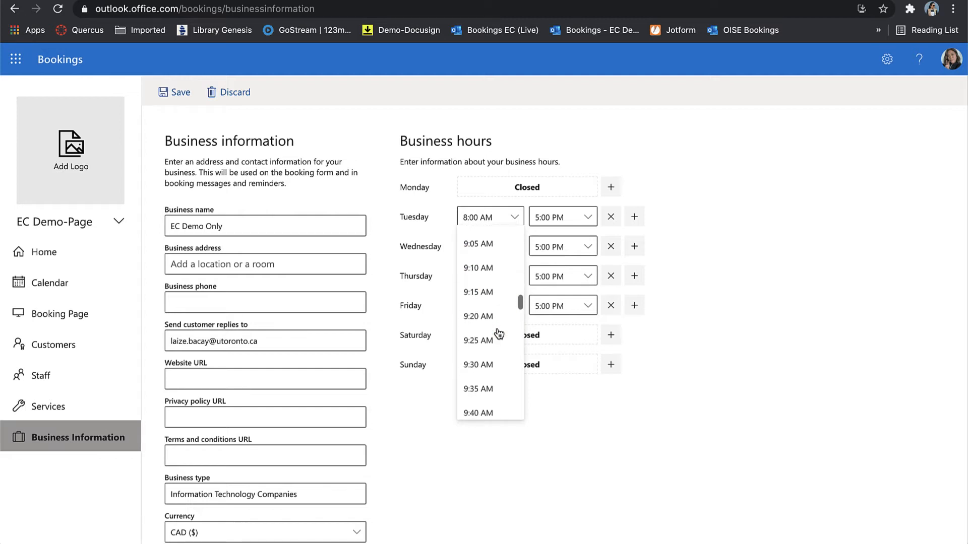
scroll(499, 334, down, 9)
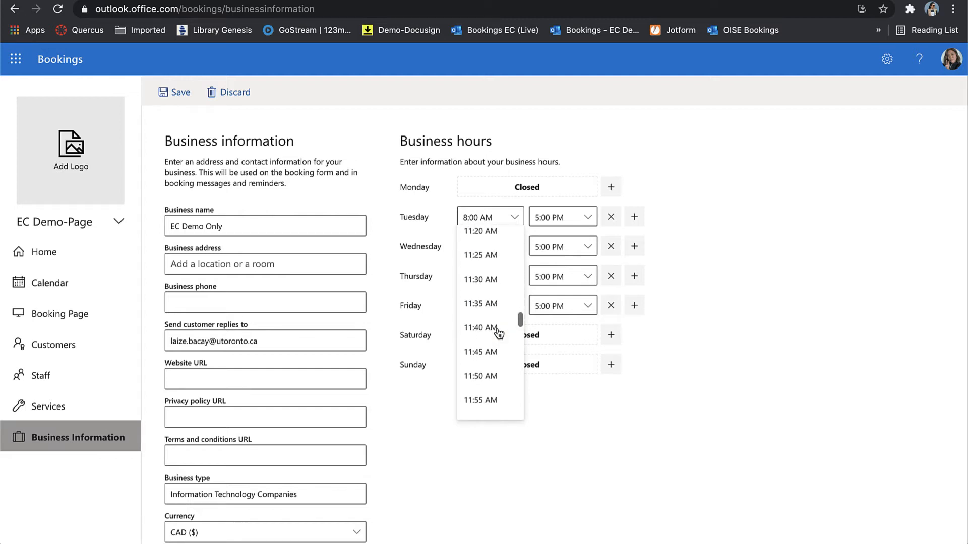
scroll(499, 334, down, 2)
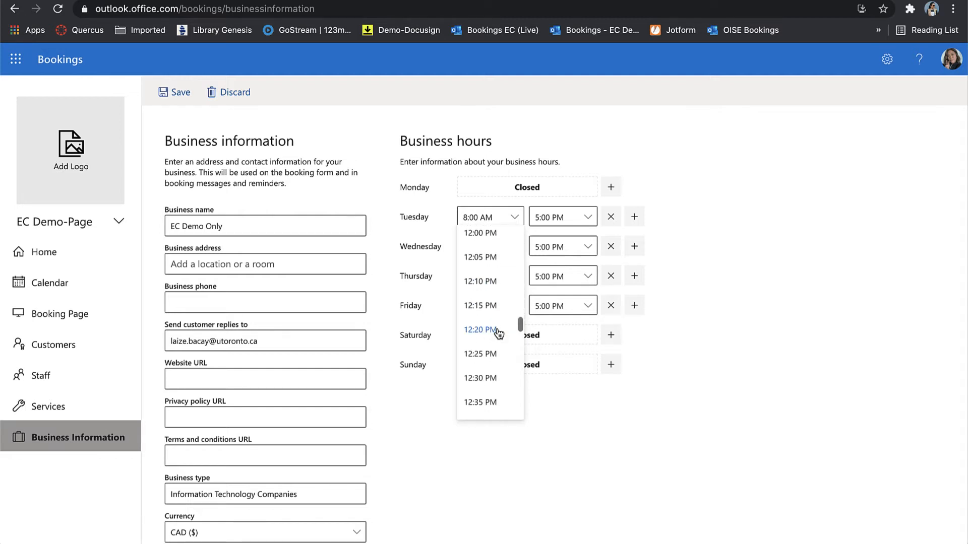
click(477, 244)
Set Tuesday's closing time to 4:00 PM and save the business information.
click(587, 217)
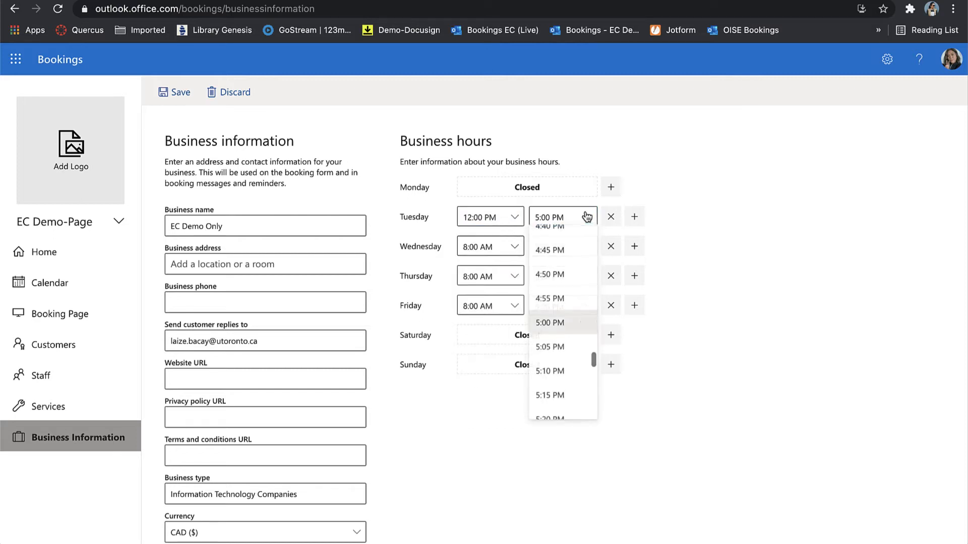
scroll(583, 347, up, 4)
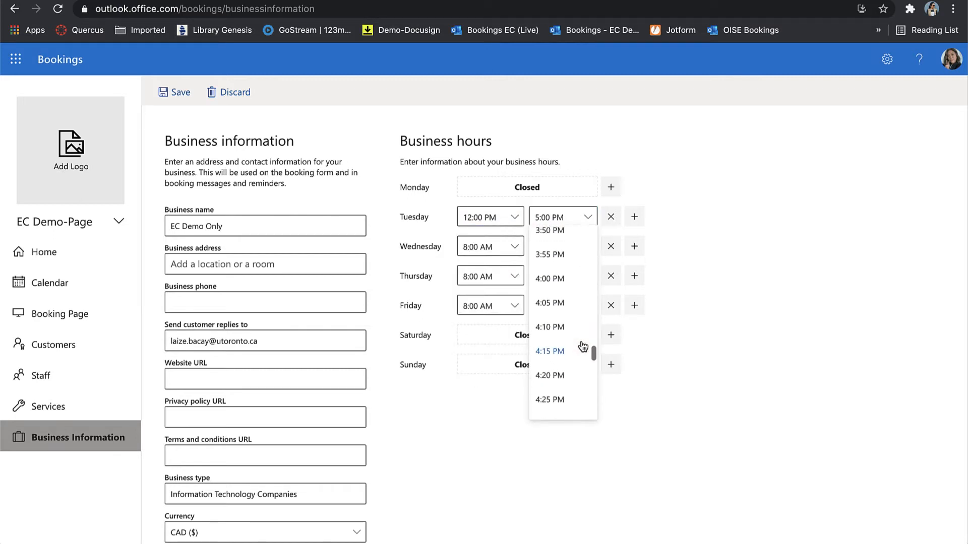
click(565, 288)
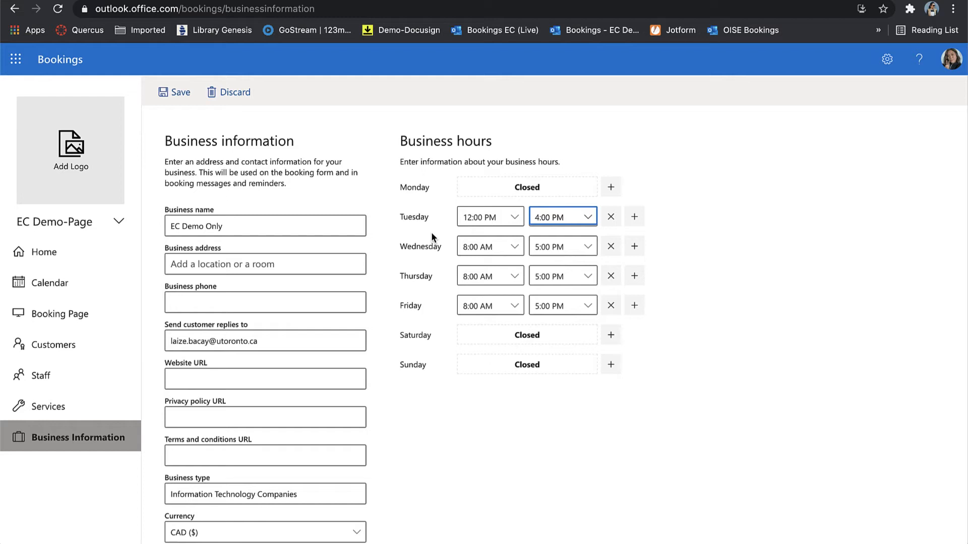
click(722, 405)
click(162, 96)
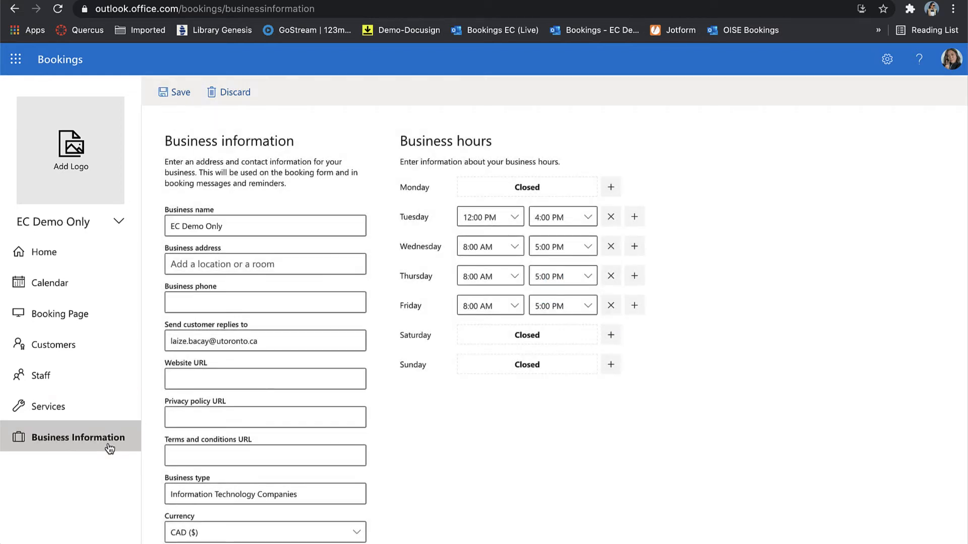
Add a new service named 'Assigment consultation'.
click(53, 415)
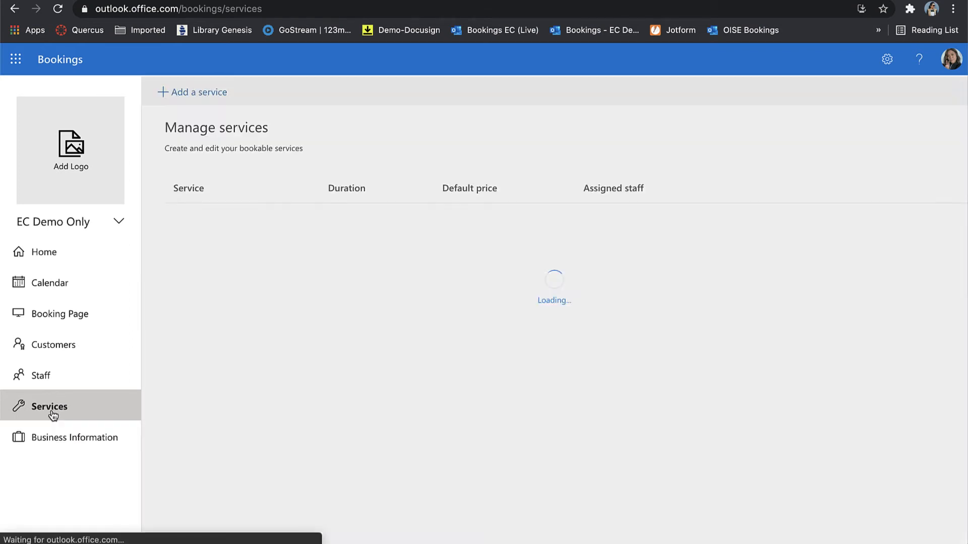
mouse_move(175, 227)
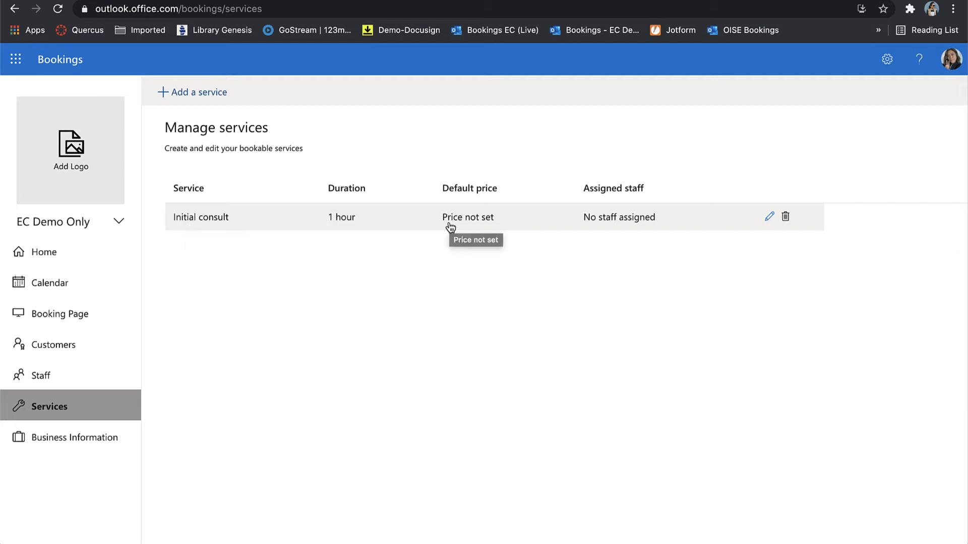
click(180, 93)
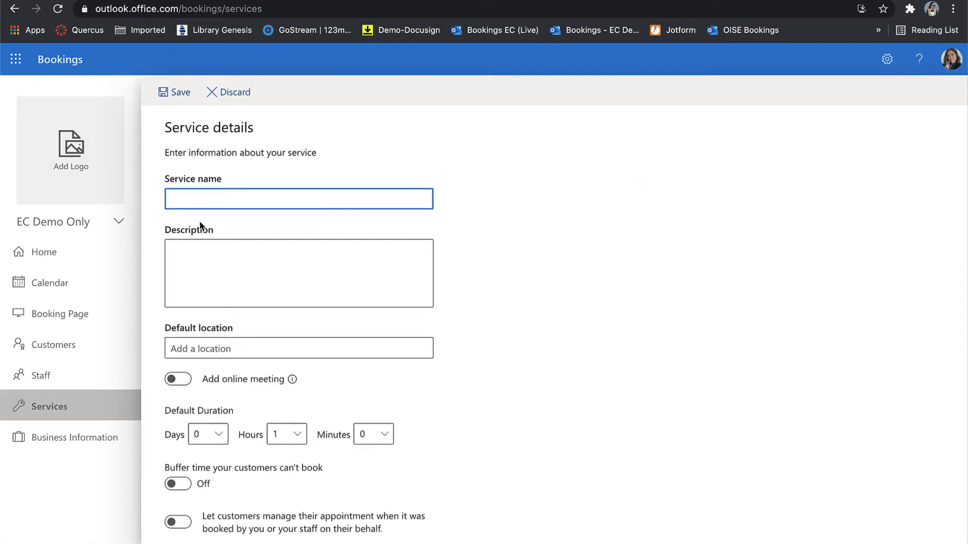
text(Assigment consultation)
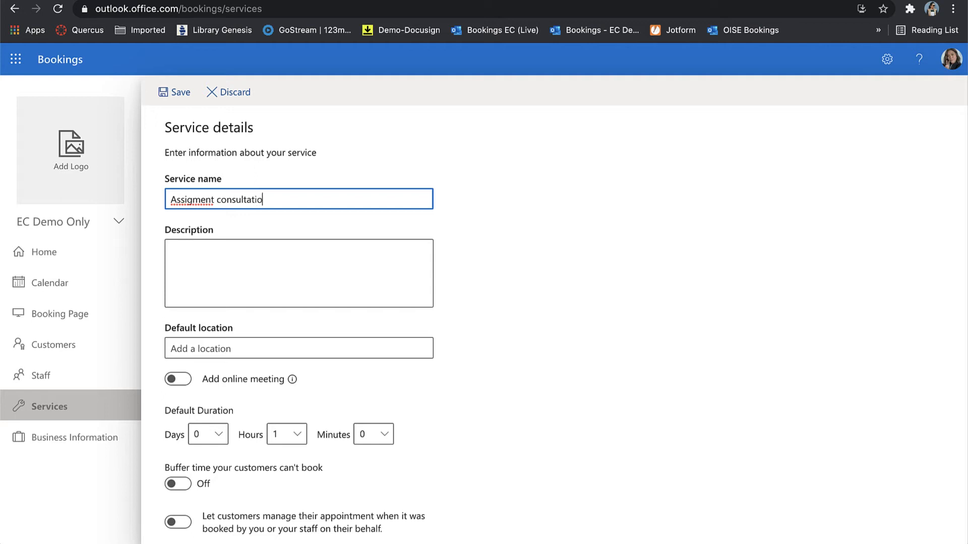
Give the service the description 'This is for Assignment 1 and 2'.
click(321, 283)
text(Th)
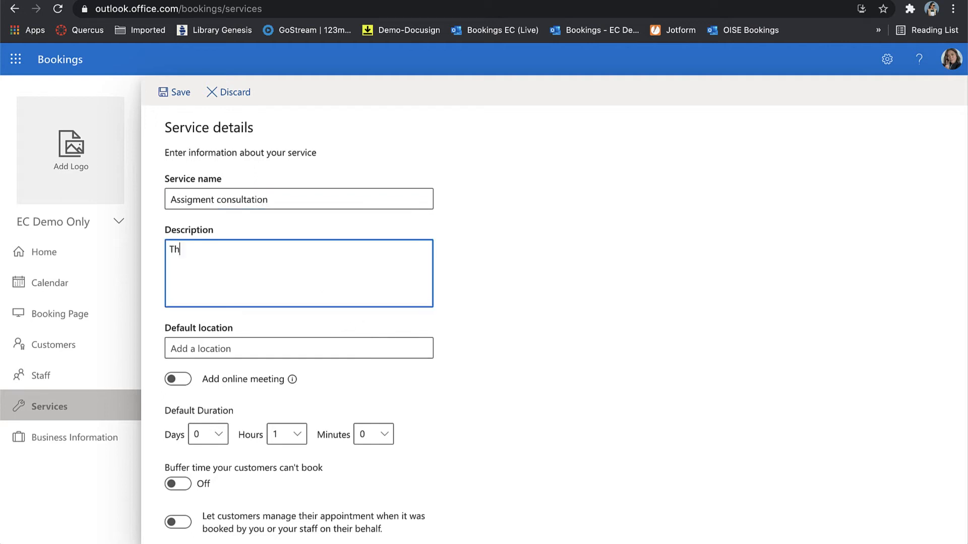
text(is is for Assignment 1 and 2)
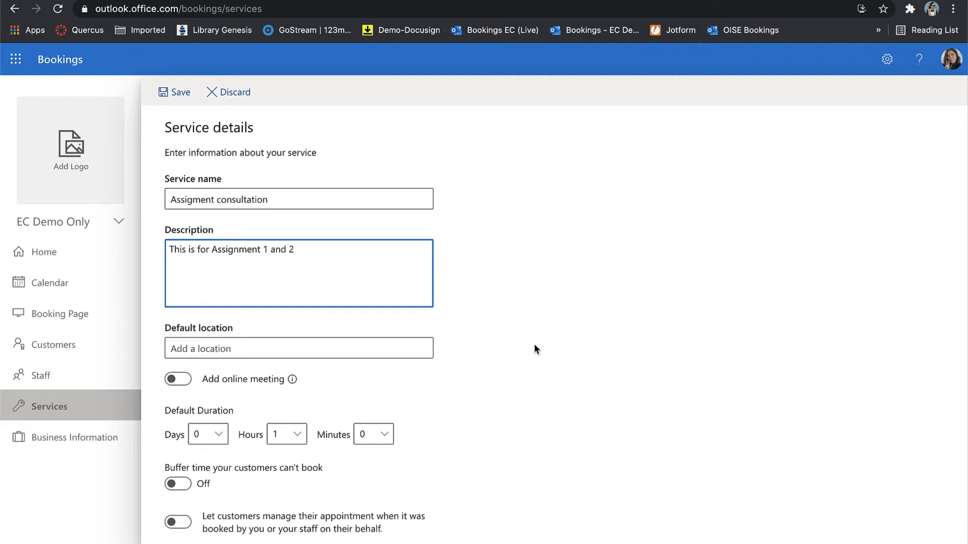
scroll(534, 345, down, 2)
Set the service's default location to 3-310 and turn on Add online meeting.
click(264, 254)
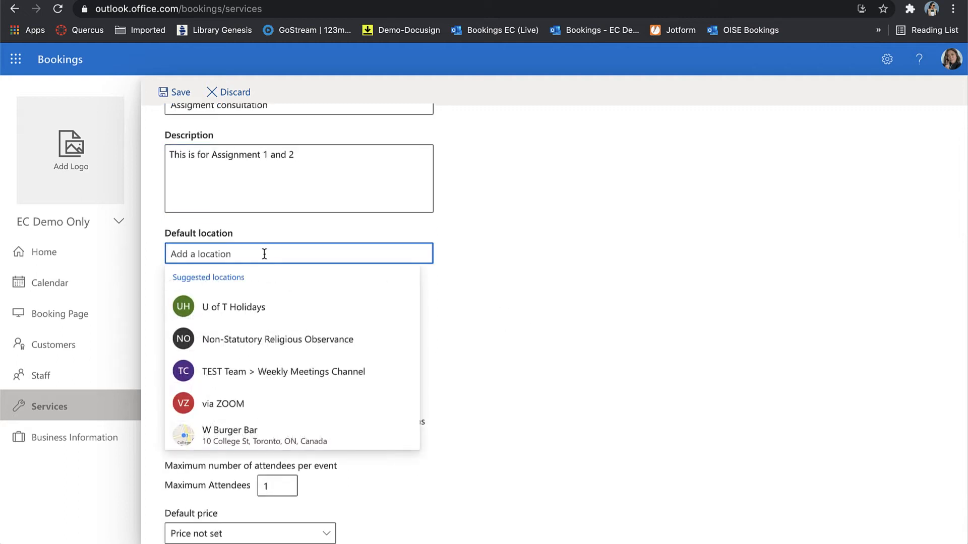
text(3-310)
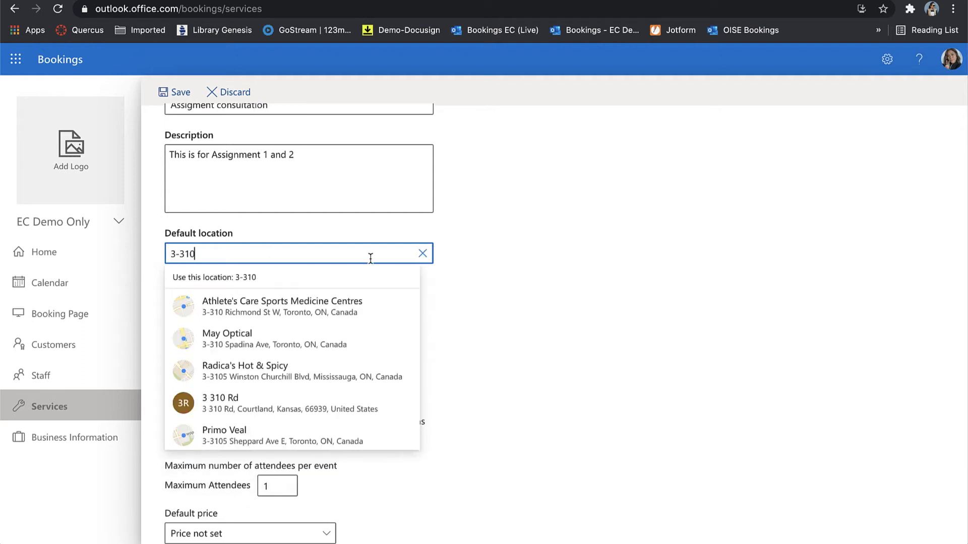
click(545, 293)
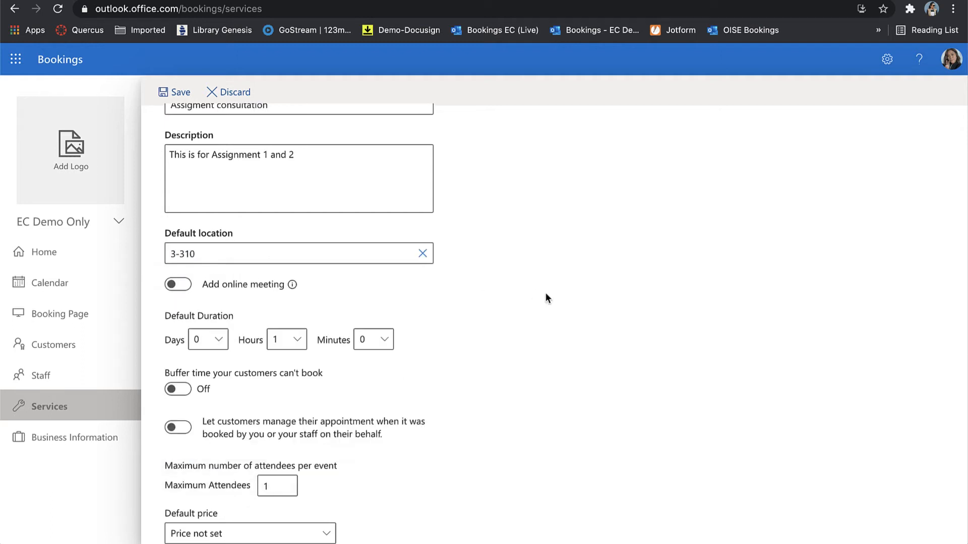
click(187, 288)
Turn on 'Let customers manage their appointment' for the service.
scroll(545, 331, down, 2)
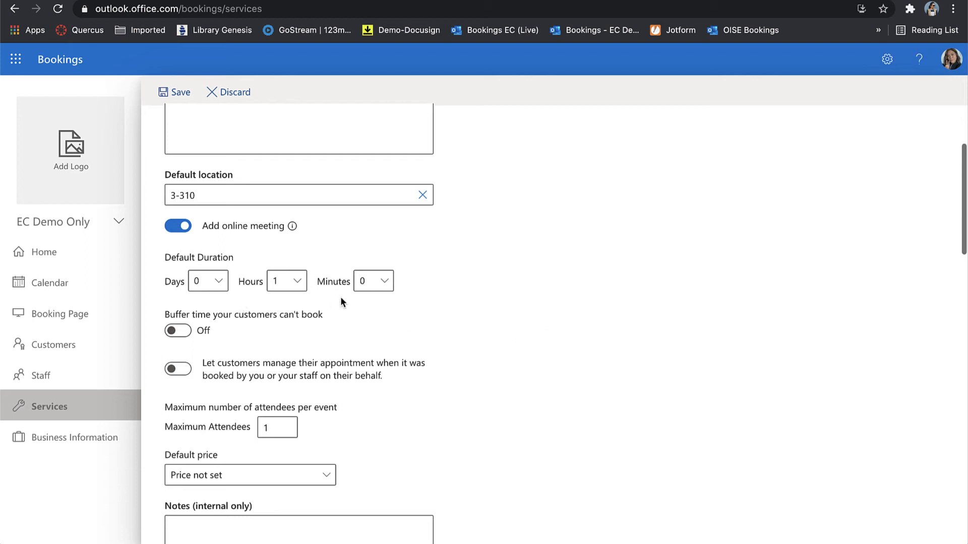
scroll(341, 297, down, 3)
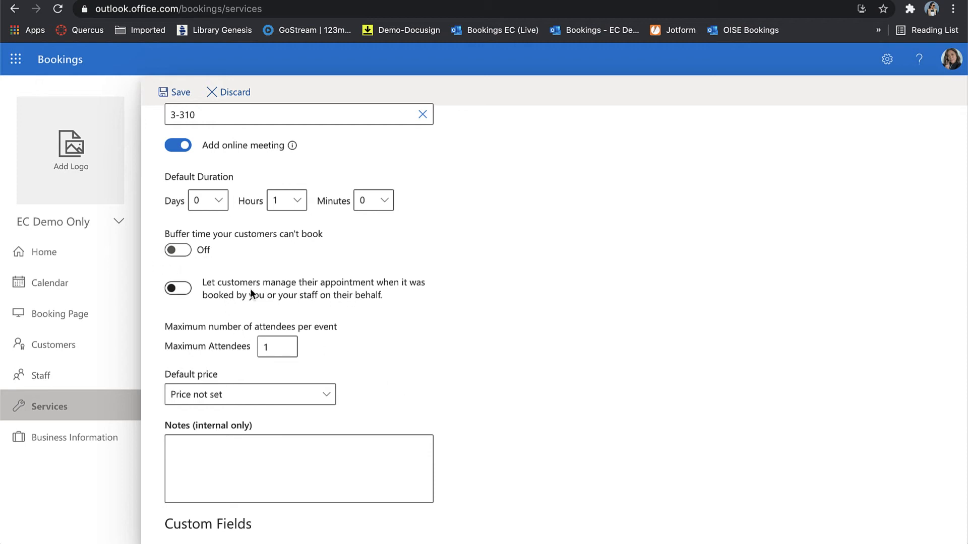
click(187, 290)
Change Maximum Attendees per event from 1 to 5.
scroll(426, 332, down, 2)
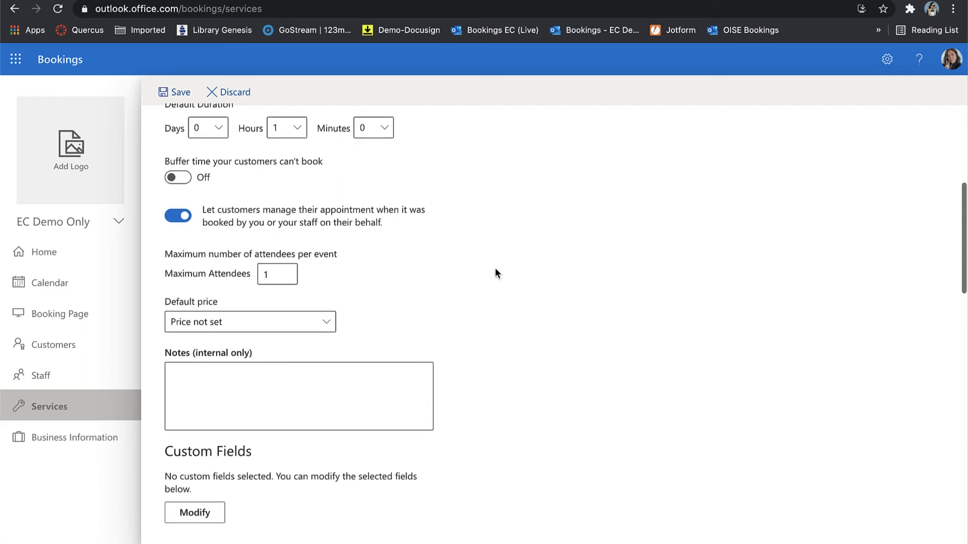
scroll(497, 273, up, 7)
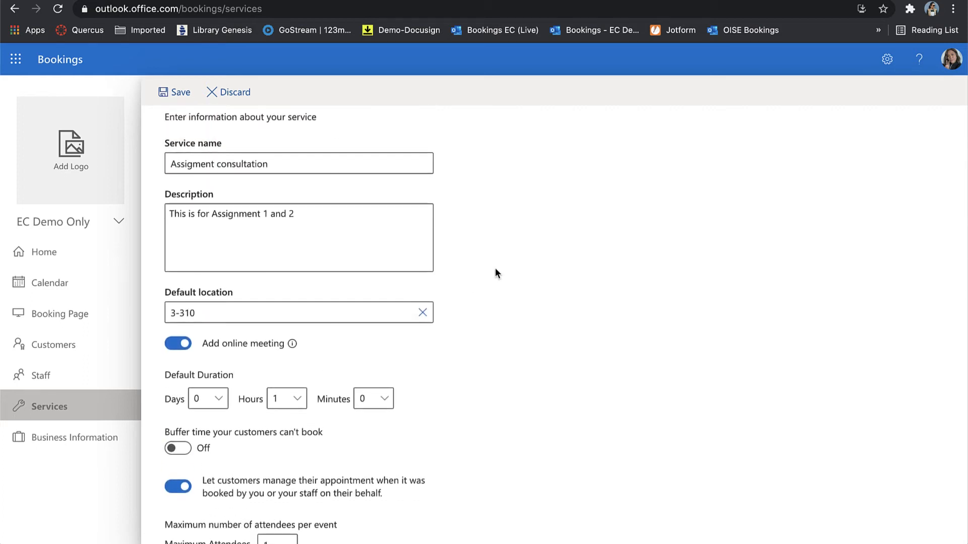
scroll(495, 268, down, 10)
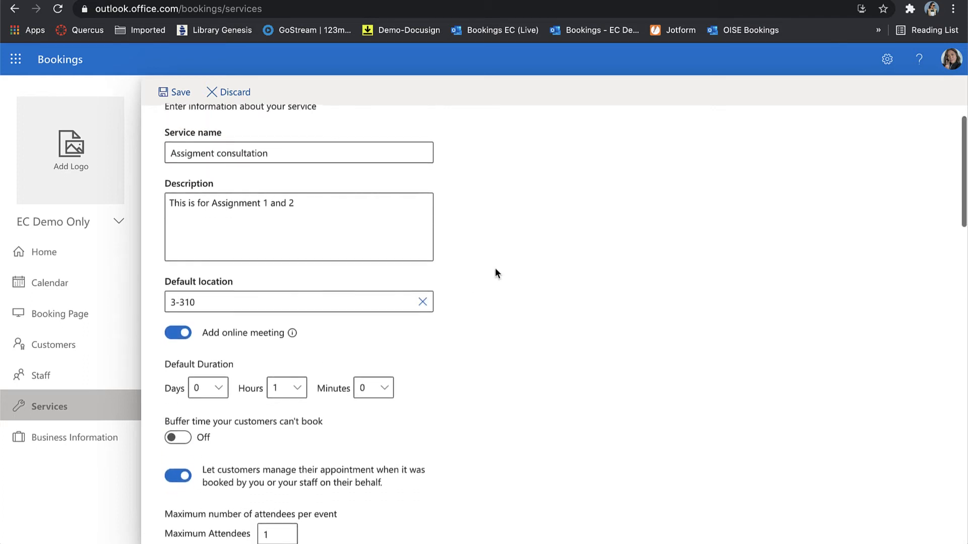
click(273, 205)
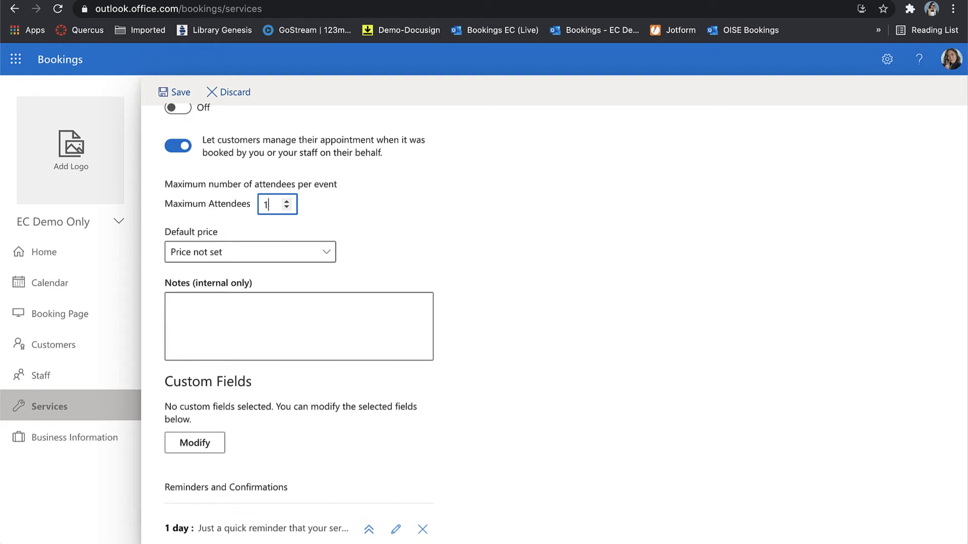
key(BackSpace)
text(5)
click(427, 236)
scroll(427, 234, down, 3)
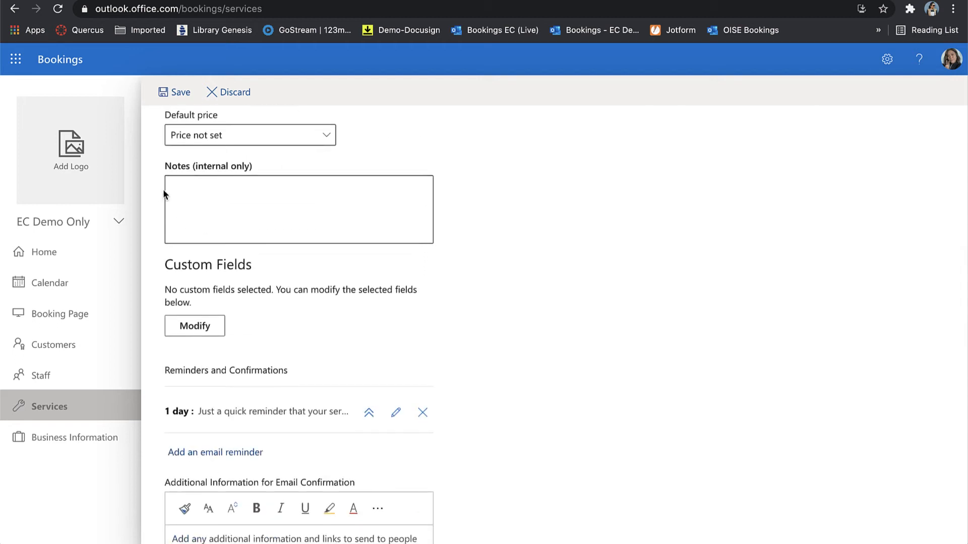
scroll(234, 227, down, 5)
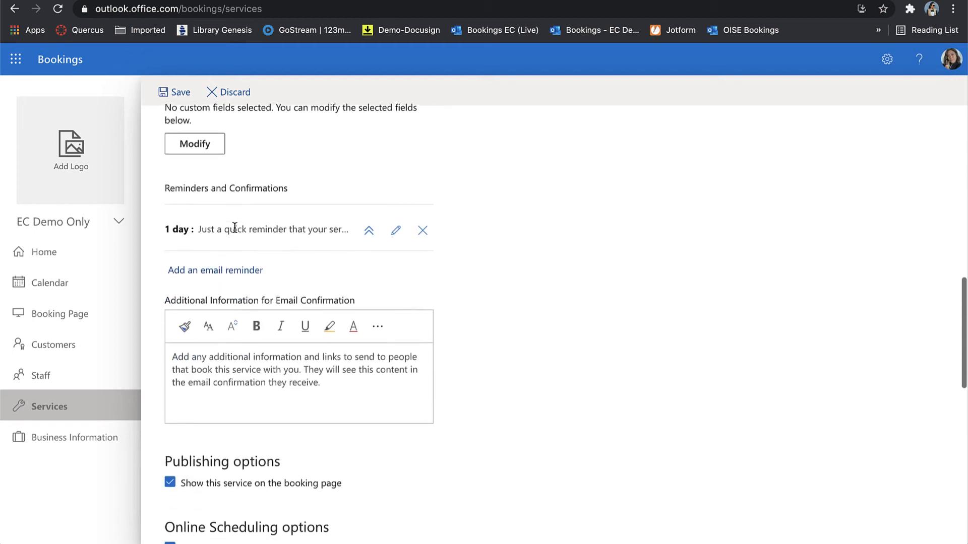
scroll(234, 228, down, 3)
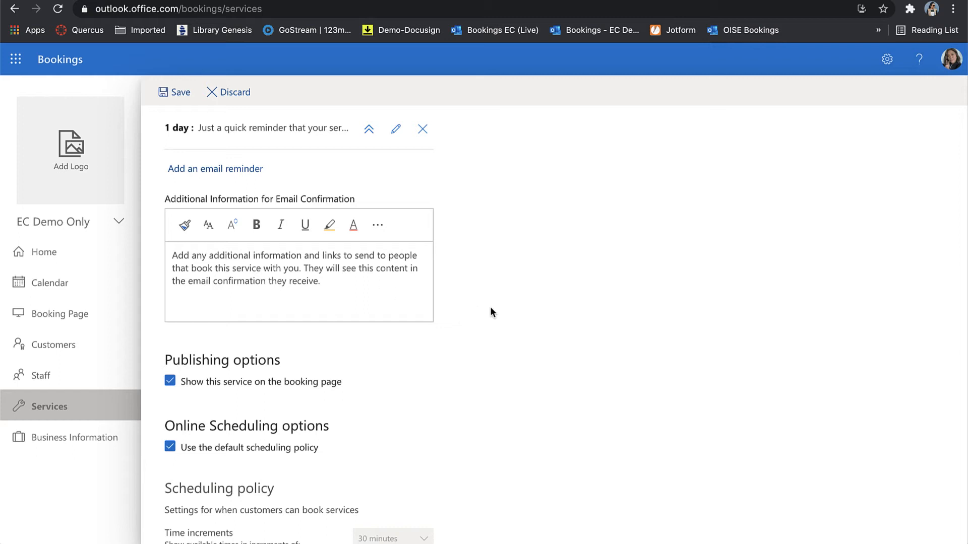
scroll(492, 311, down, 2)
scroll(491, 313, down, 3)
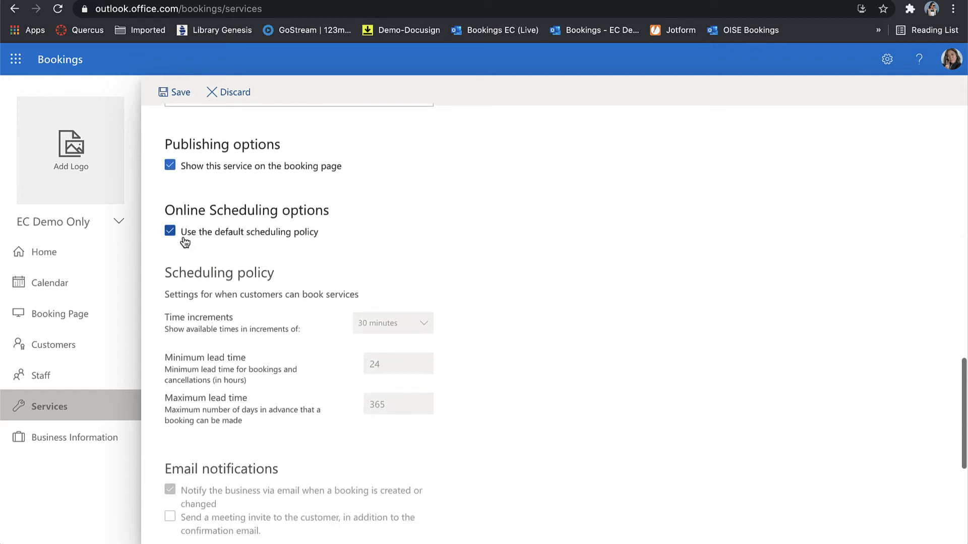
scroll(326, 228, down, 2)
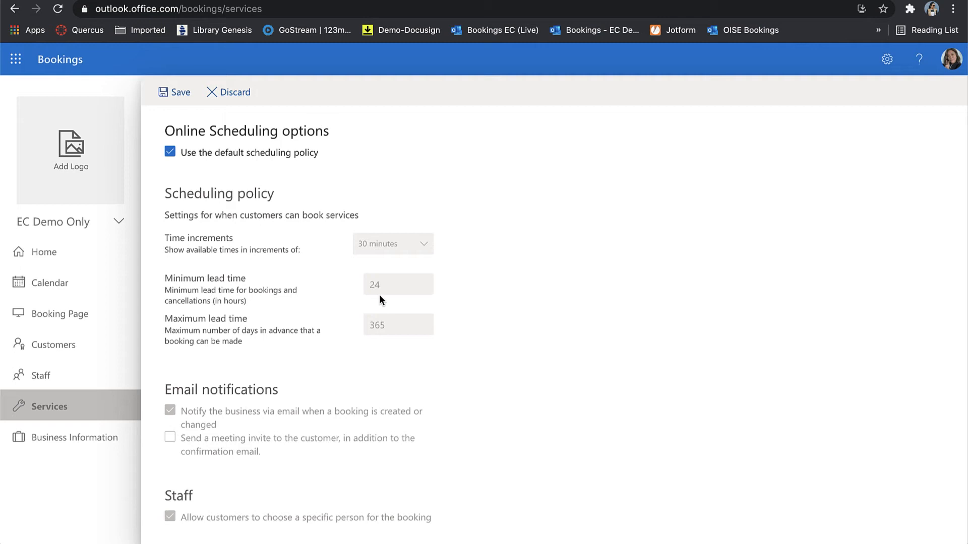
Turn off the default scheduling policy and set minimum lead time to 36 hours.
click(170, 152)
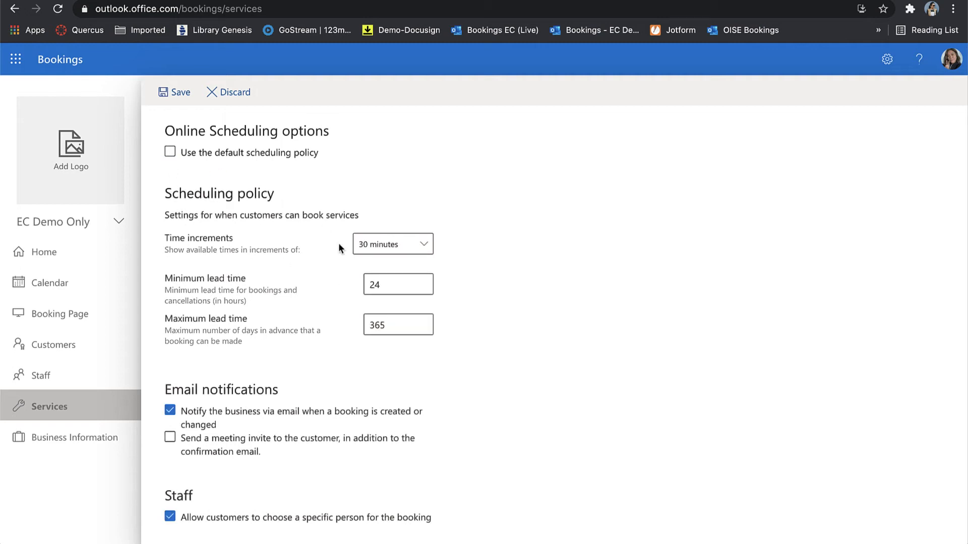
click(405, 287)
key(BackSpace)
key(BackSpace)
text(36)
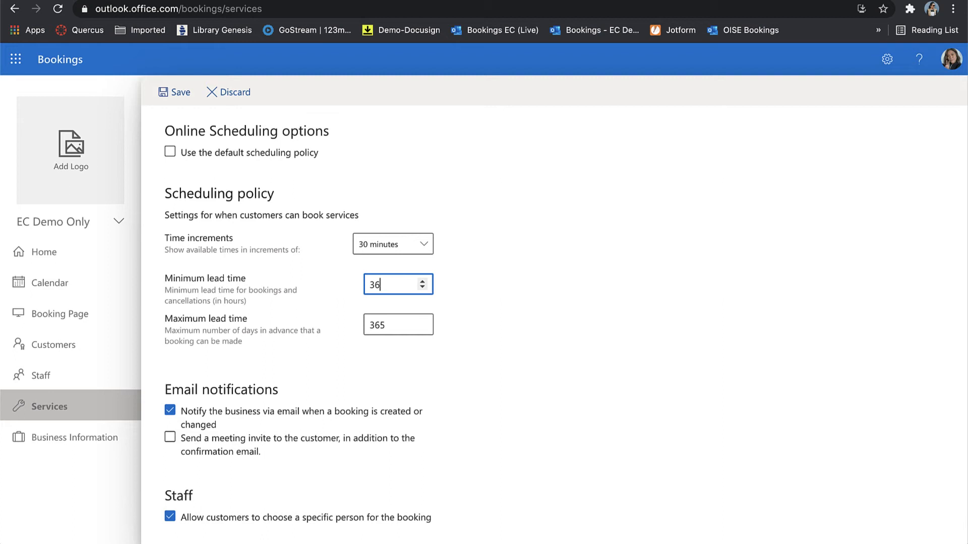
click(638, 359)
Keep the 365-day maximum lead time and let customers choose a specific staff member.
scroll(544, 375, down, 1)
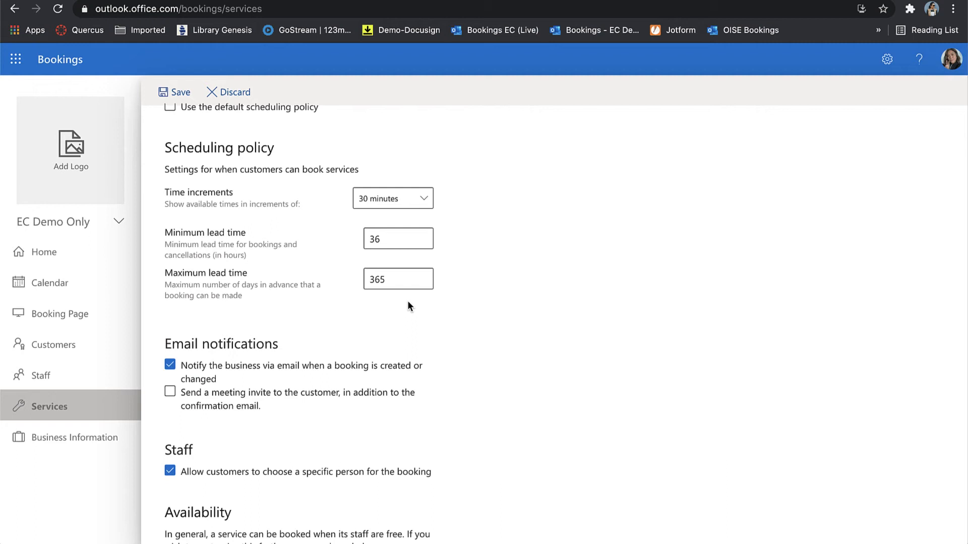
click(395, 280)
scroll(384, 354, down, 3)
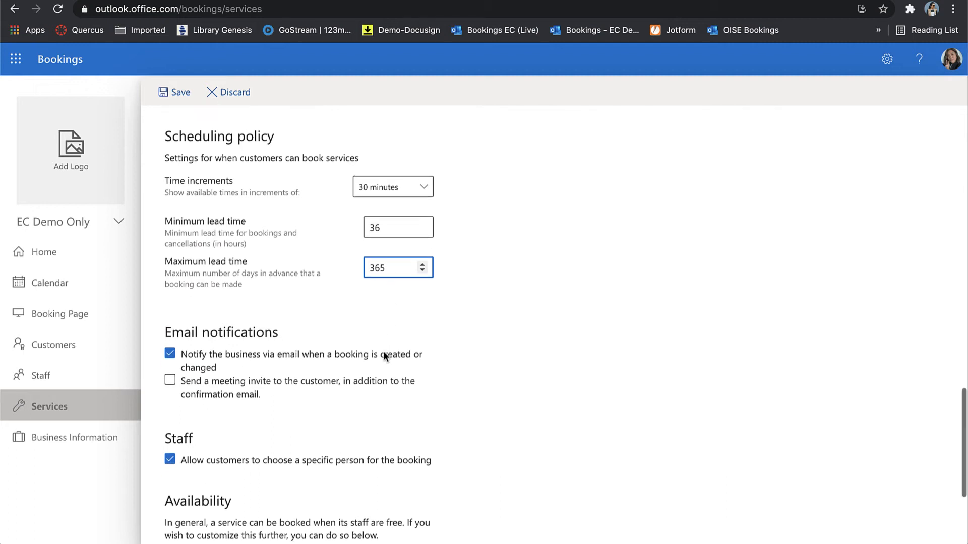
scroll(383, 356, down, 1)
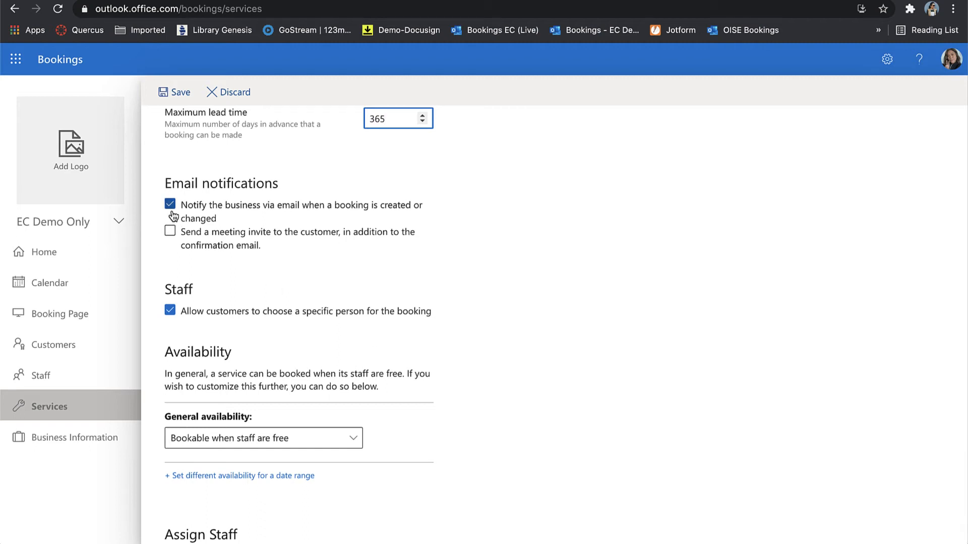
scroll(266, 268, down, 1)
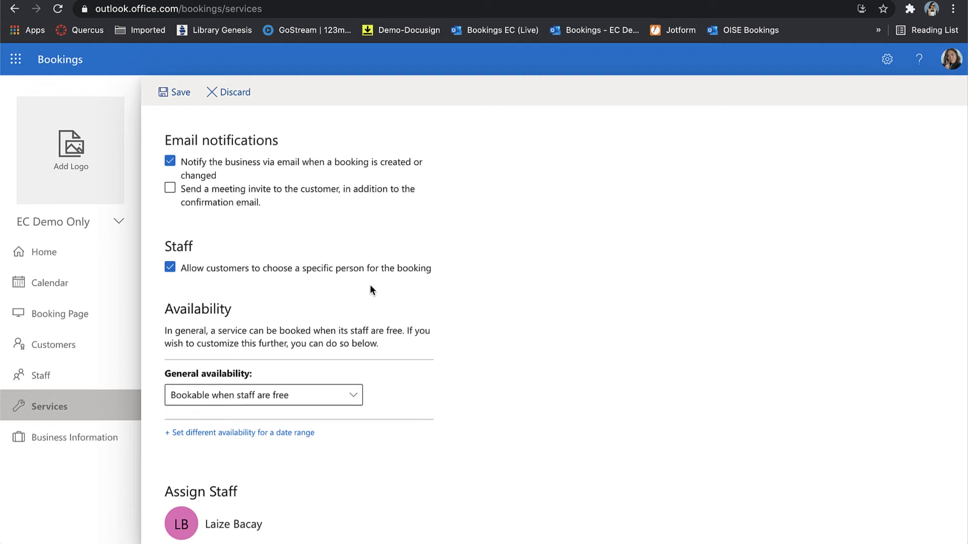
click(172, 267)
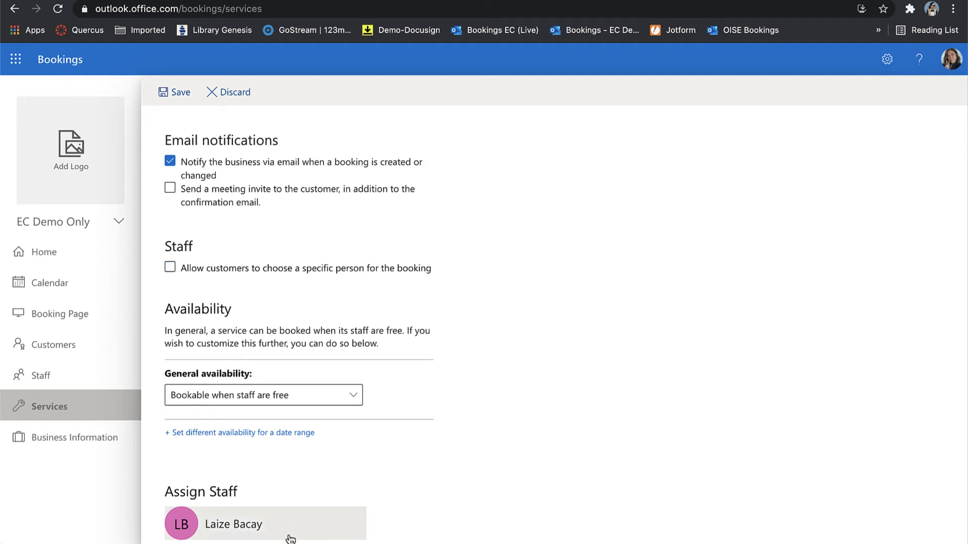
click(169, 267)
Save the Assigment consultation service, then begin adding a new staff member on the Staff page.
click(177, 93)
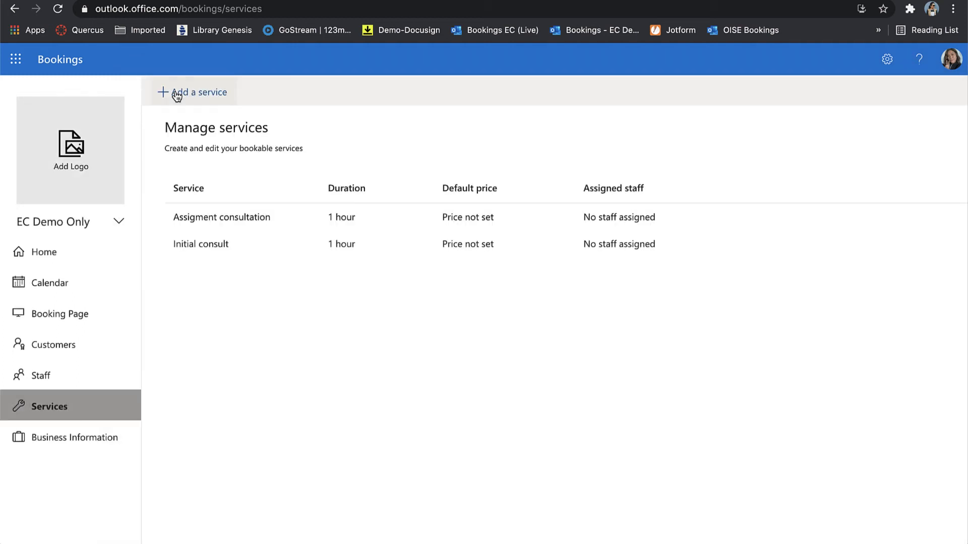
click(83, 376)
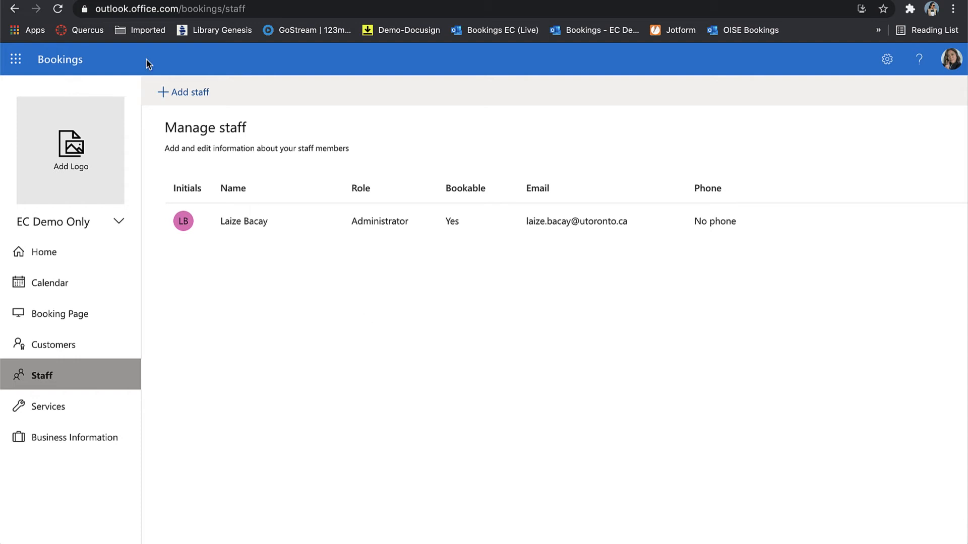
click(181, 95)
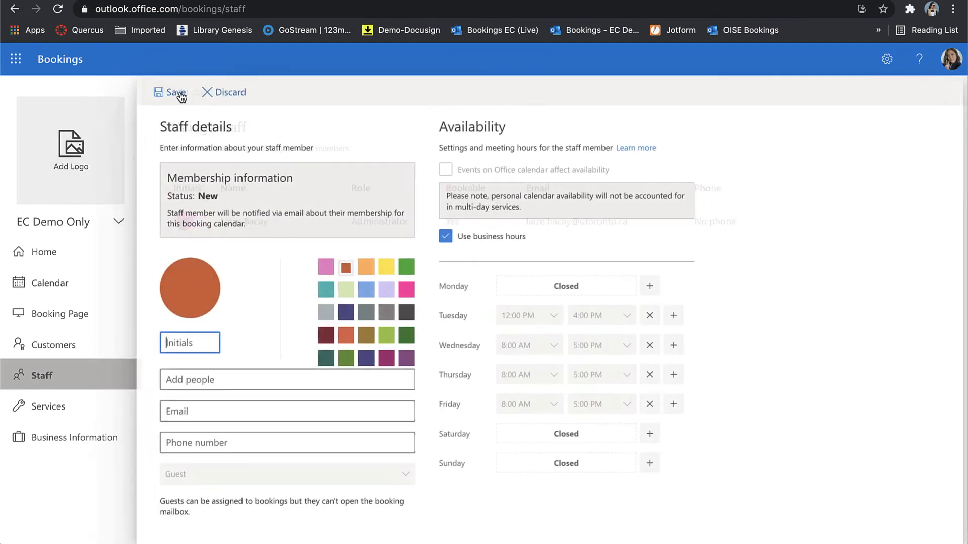
Clear the stray letters typed into the new staff member's e-mail field.
click(220, 411)
text(an)
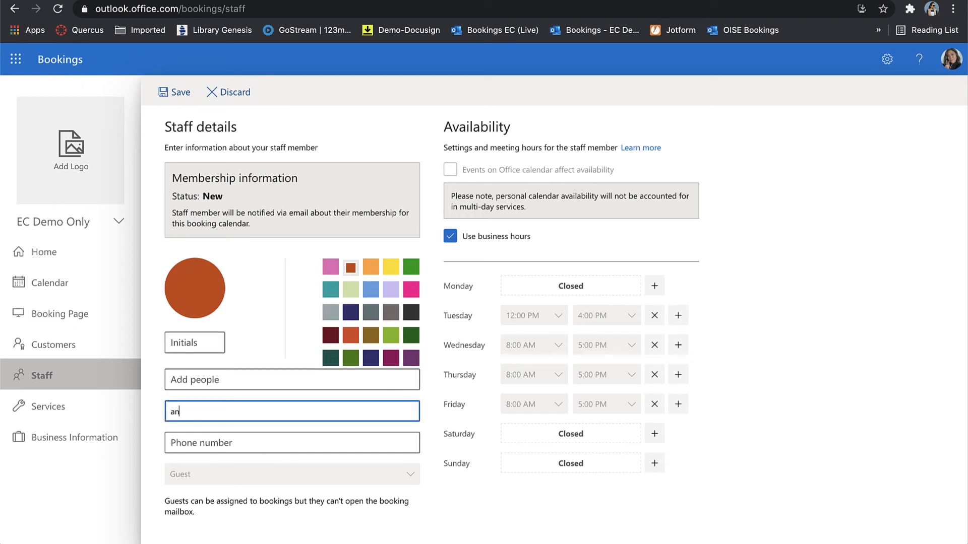
key(BackSpace)
key(BackSpace)
text(a)
key(BackSpace)
Replace the mistyped colleague name with a partial first name to get directory suggestions.
click(172, 380)
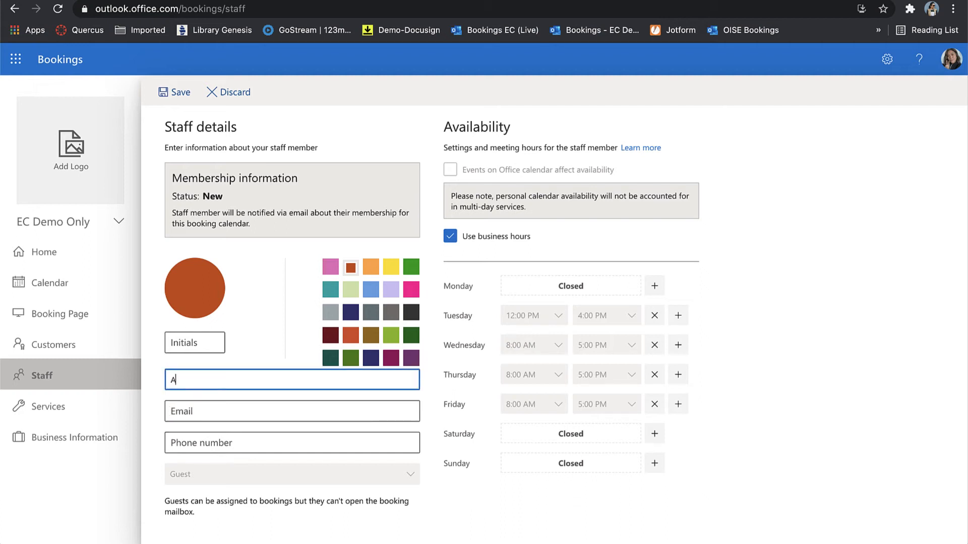
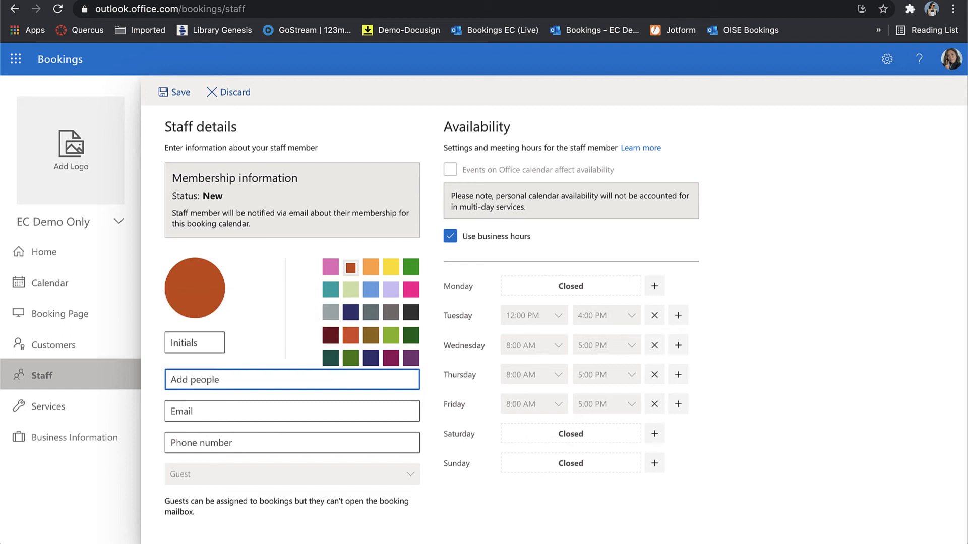
text(neil)
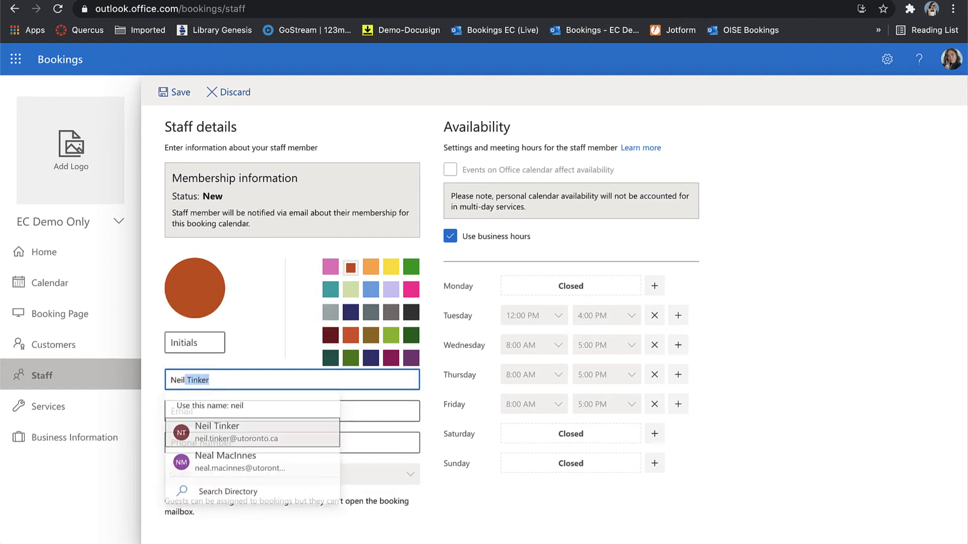
Pick the suggested directory colleague as the staff member and set their role to Viewer.
click(219, 443)
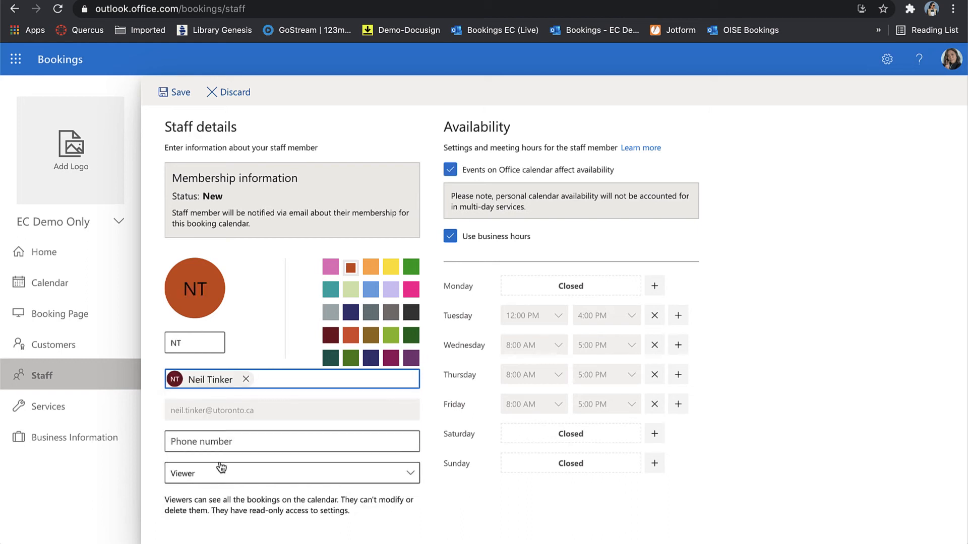
scroll(197, 433, down, 2)
click(181, 409)
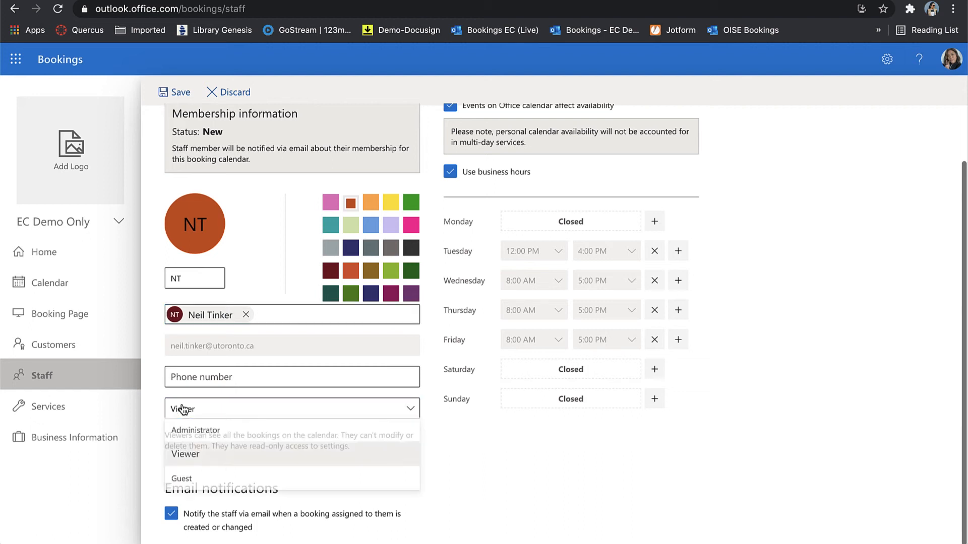
click(186, 455)
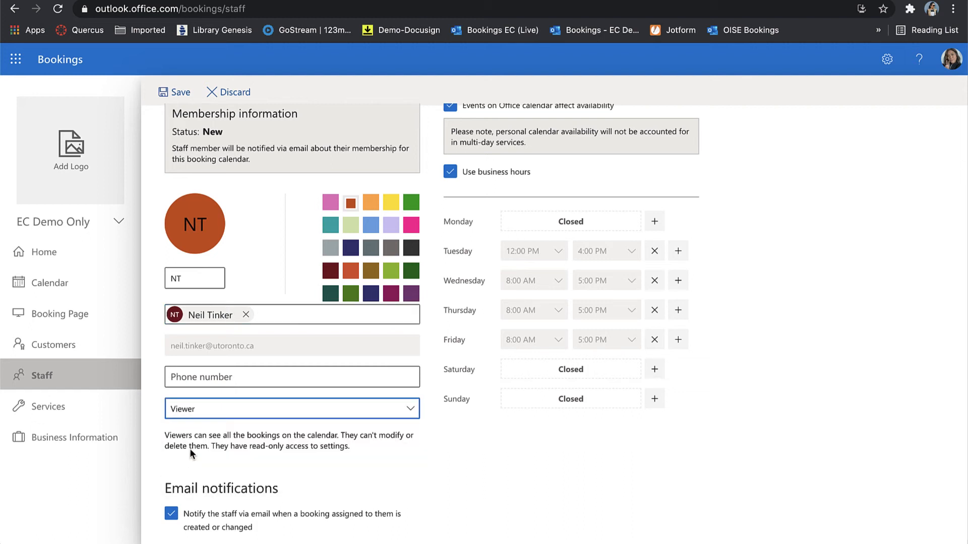
click(210, 411)
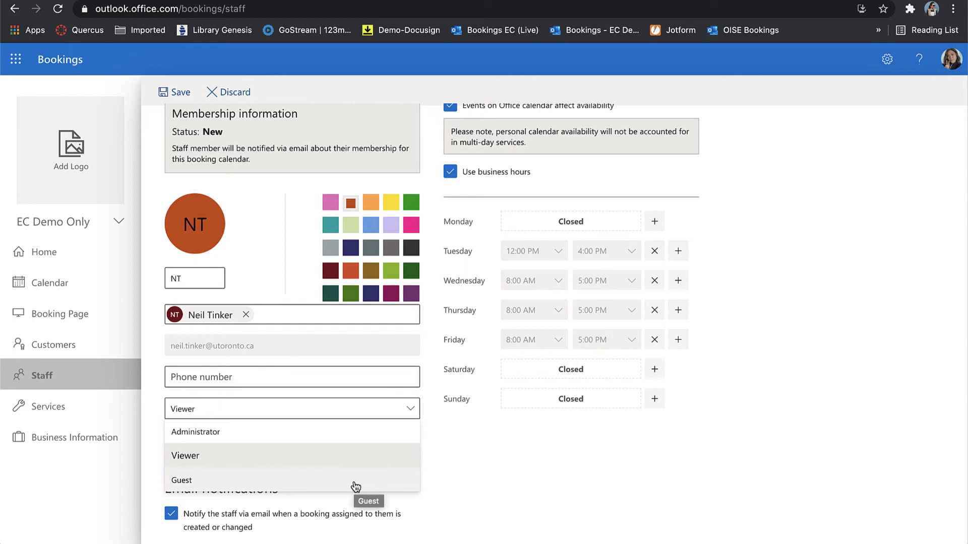
click(332, 458)
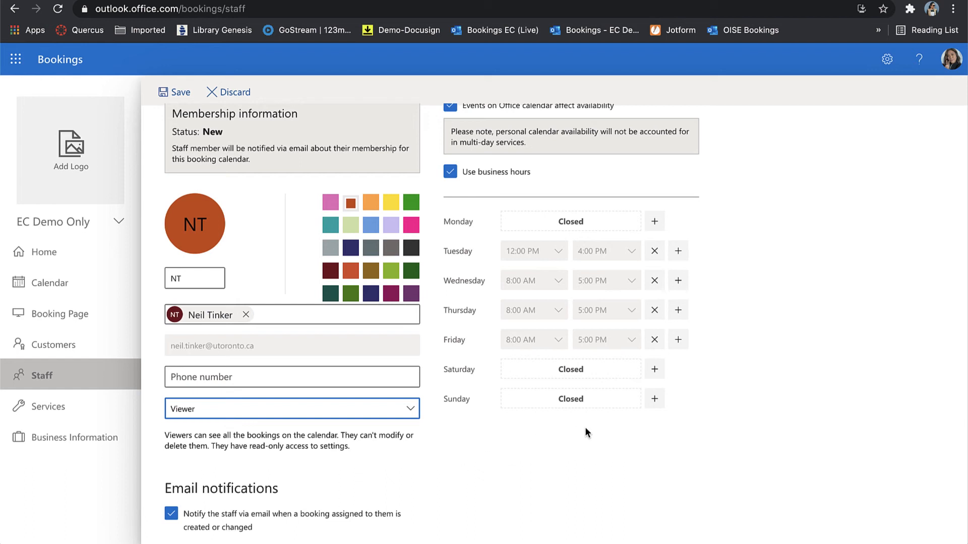
scroll(848, 388, up, 2)
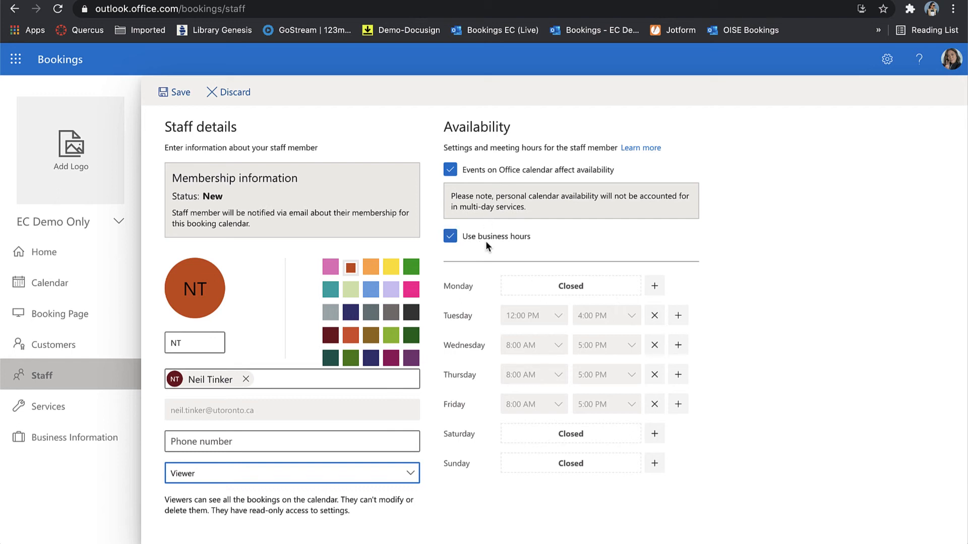
Switch the staff member to custom hours with Tuesday removed, leaving Wednesday–Friday 8 AM–5 PM, and save.
click(451, 238)
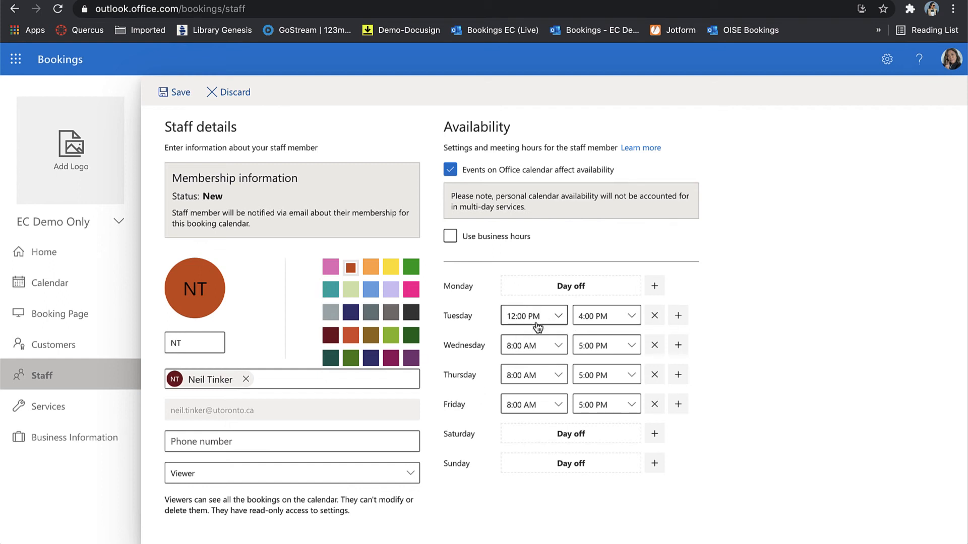
click(655, 316)
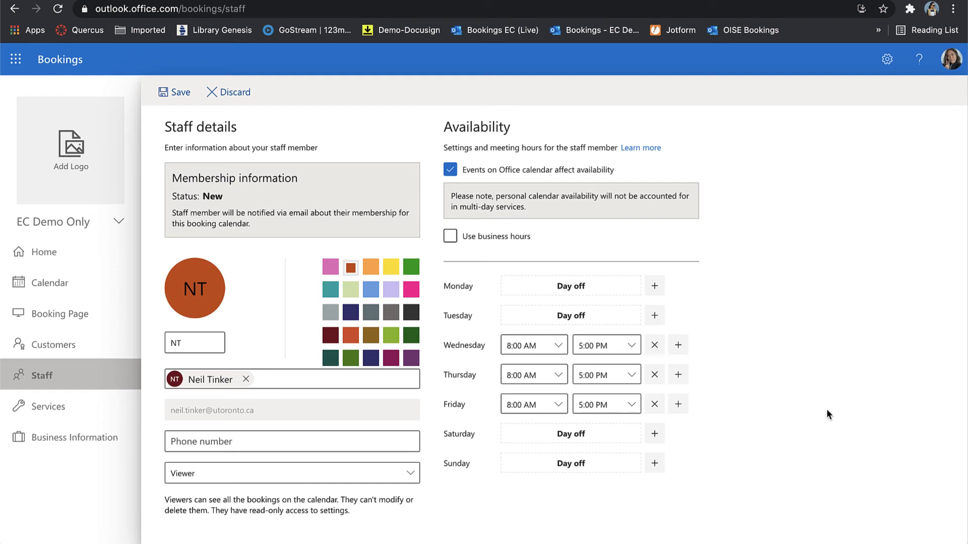
click(450, 237)
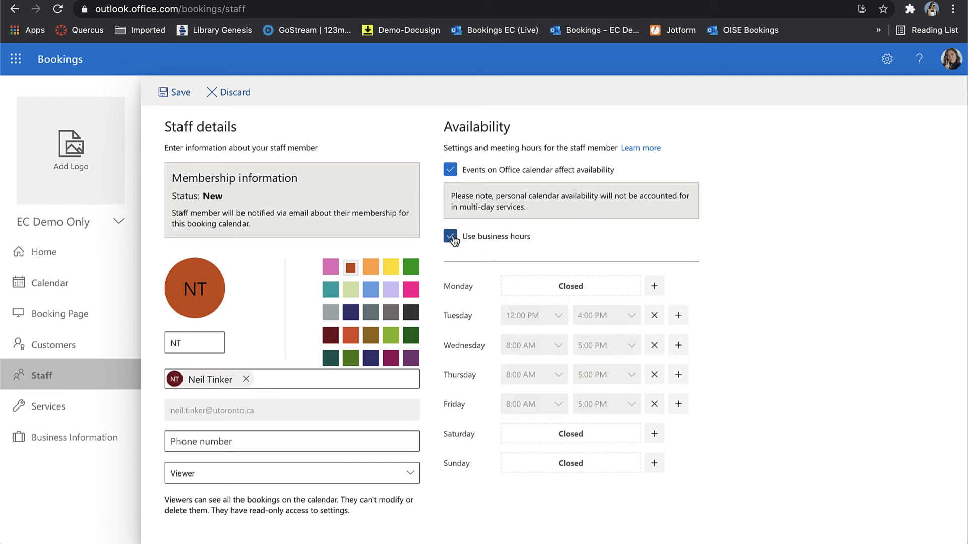
click(451, 237)
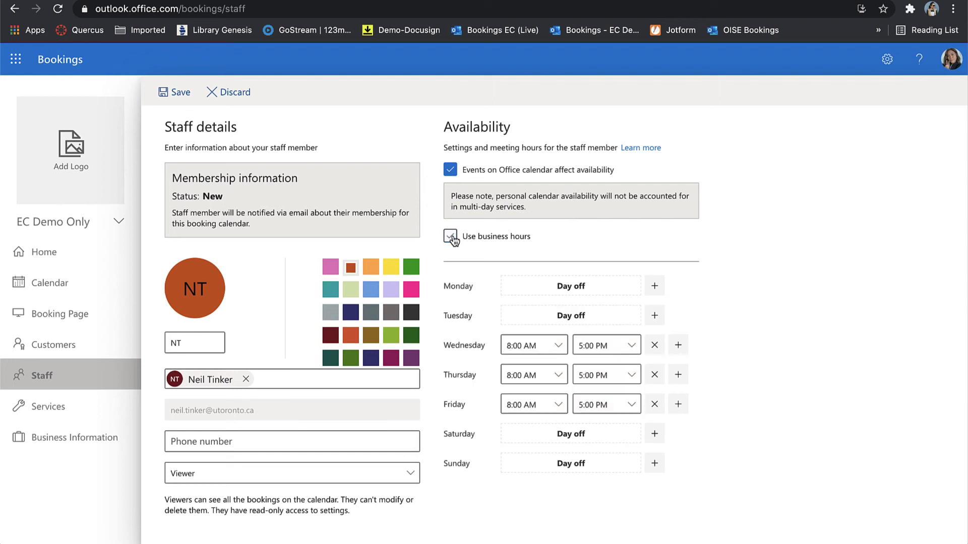
click(182, 93)
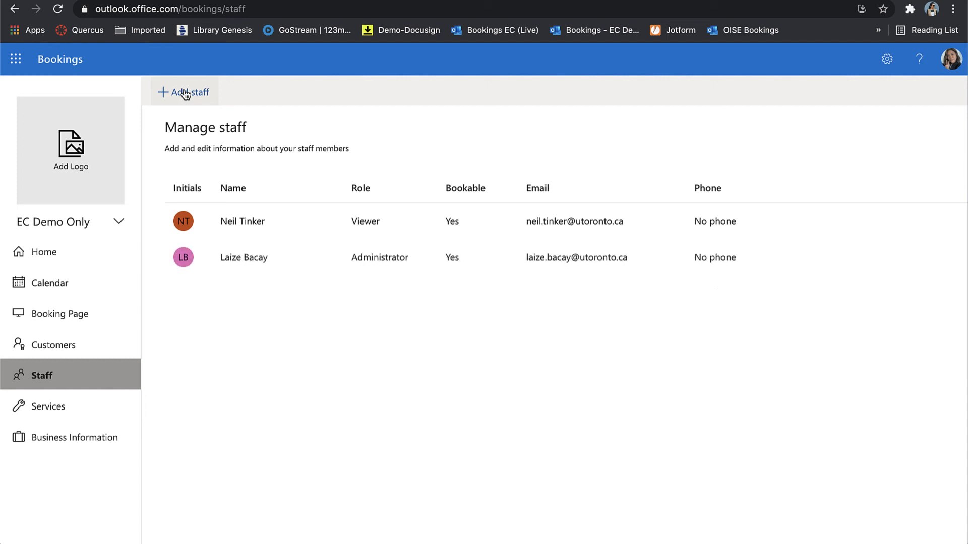
Assign both staff members to the Assigment consultation service and save it.
click(63, 414)
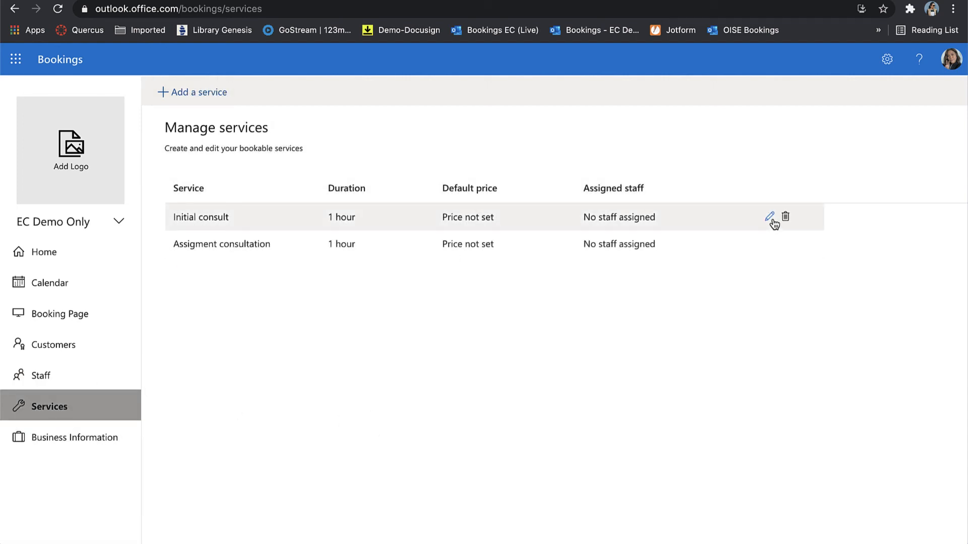
click(768, 246)
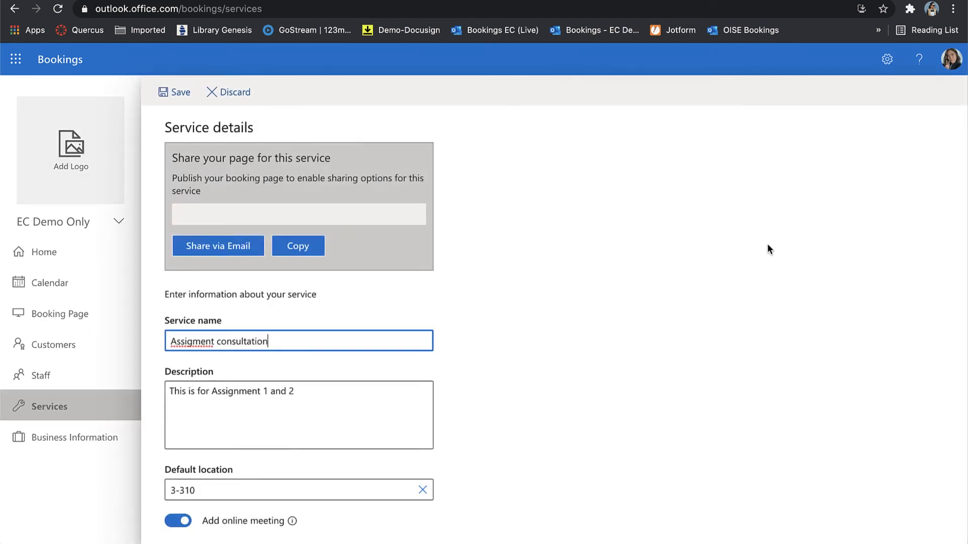
scroll(437, 316, down, 15)
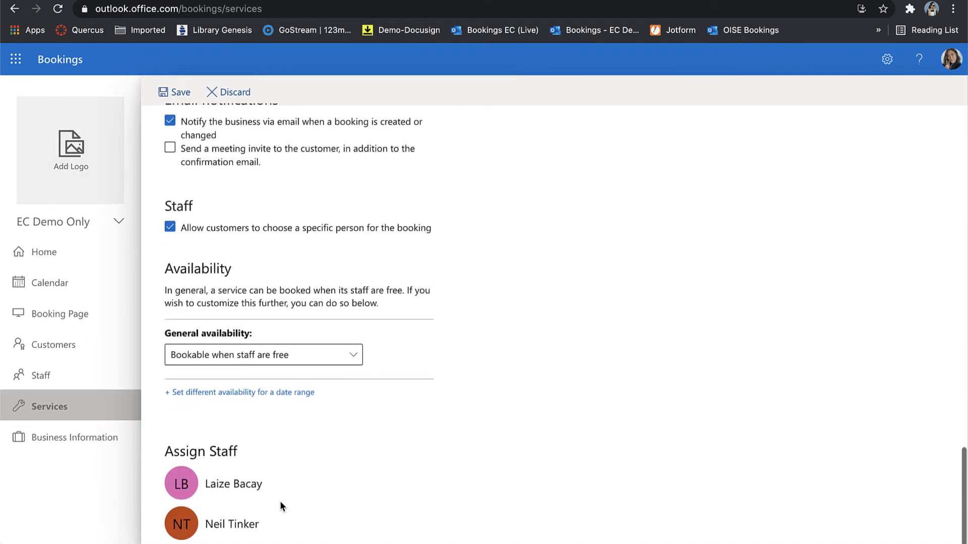
click(276, 524)
click(287, 484)
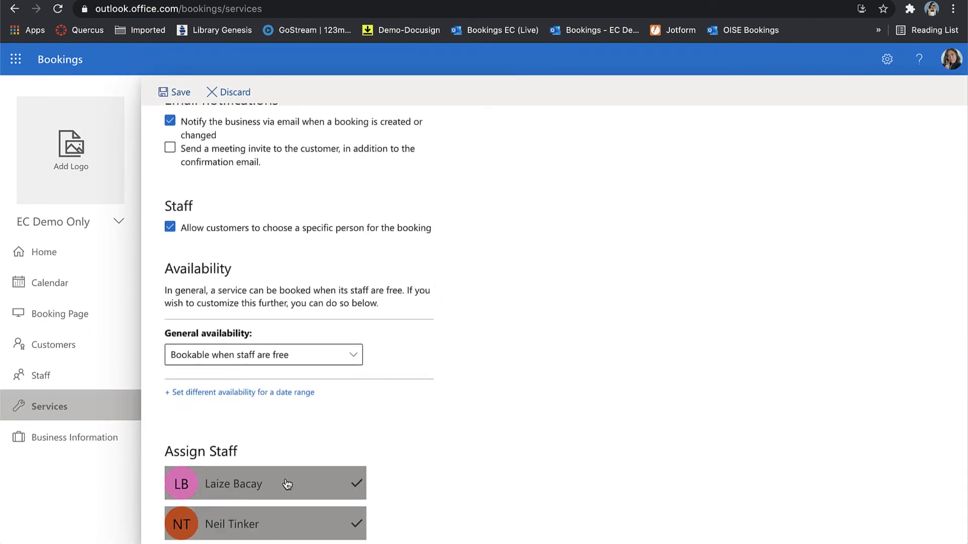
click(178, 91)
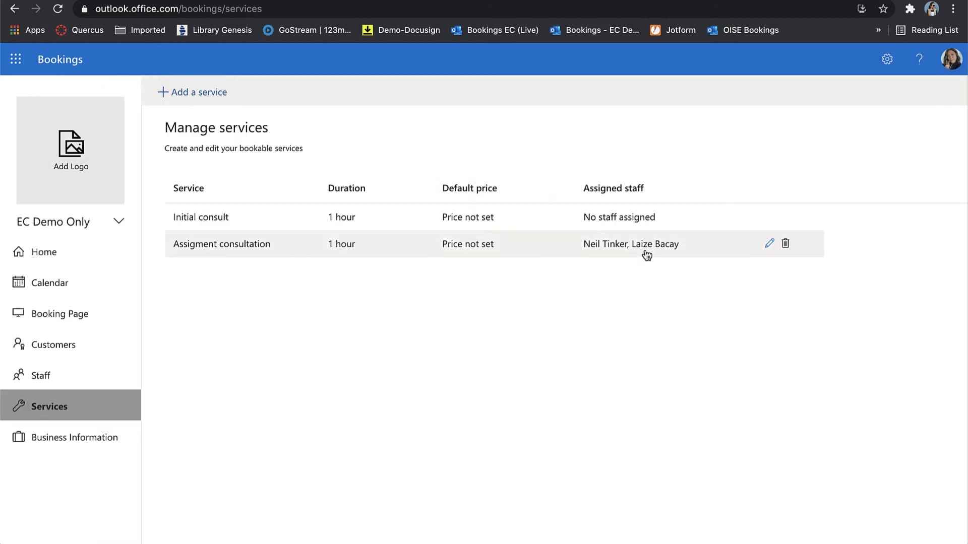
Assign the new staff member to the Initial consult service, save, and open the calendar.
click(768, 217)
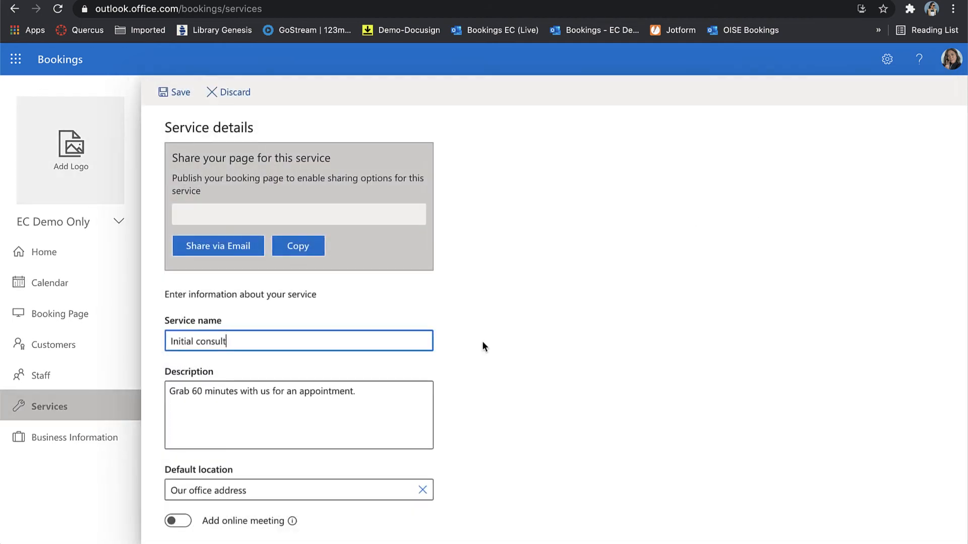
scroll(436, 382, down, 15)
click(316, 527)
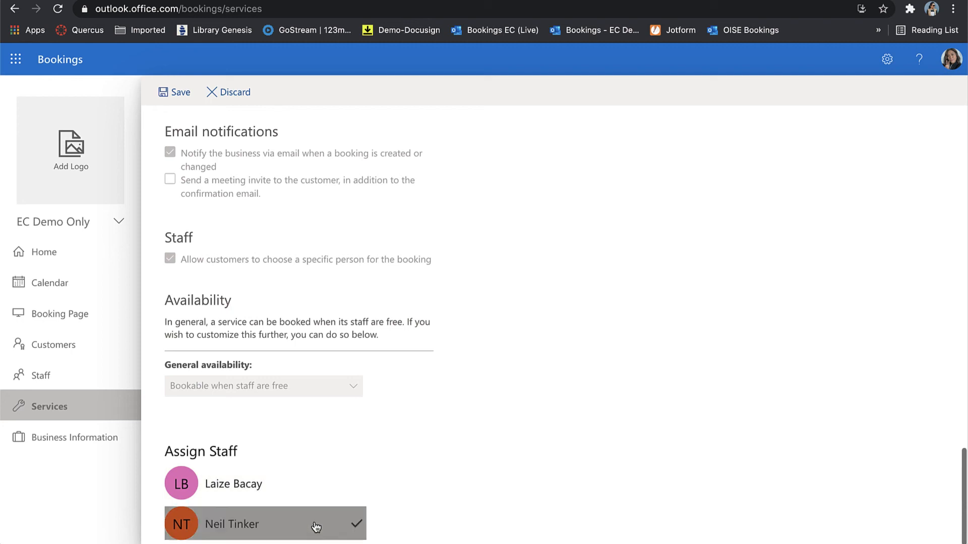
click(179, 97)
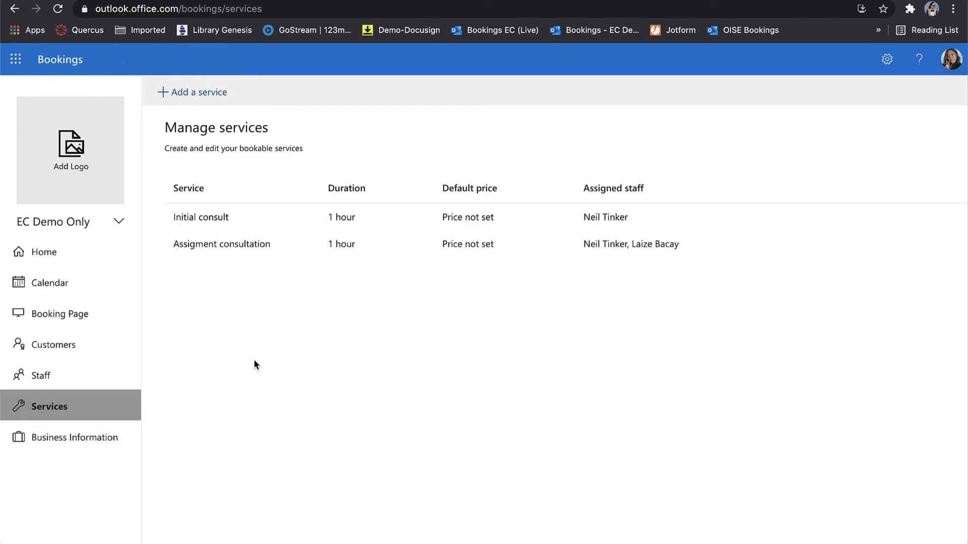
click(71, 292)
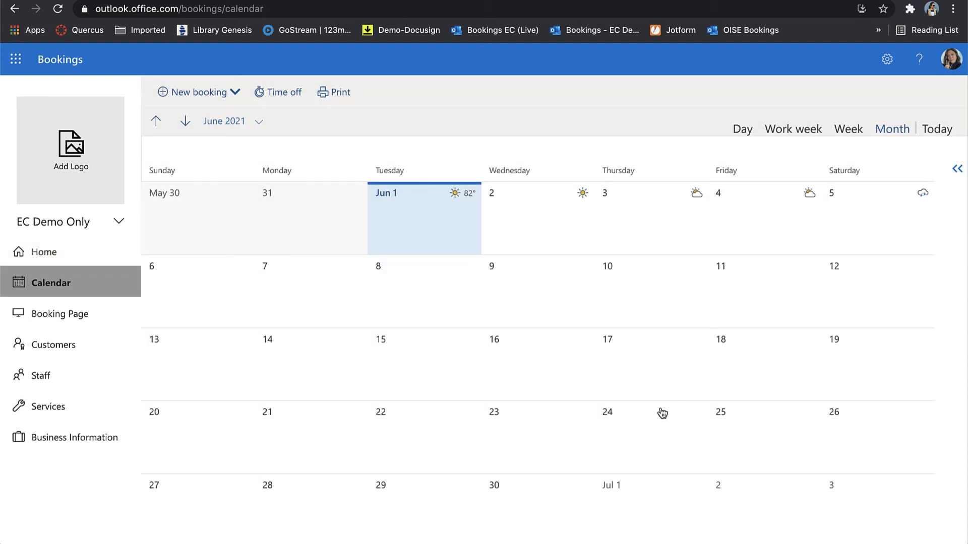
On the Booking Page settings, restrict booking to Microsoft 365 or Office 365 accounts from the organization.
click(49, 319)
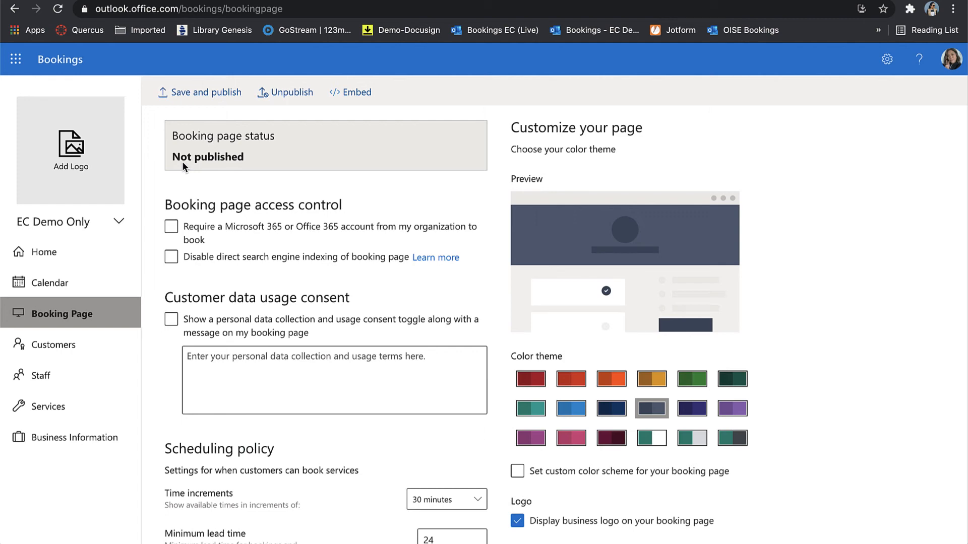
scroll(228, 298, down, 5)
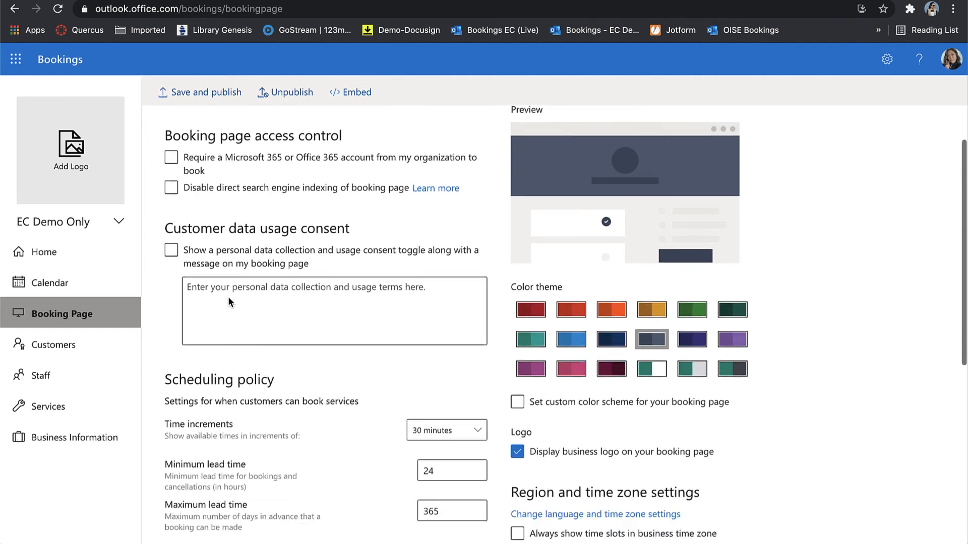
scroll(229, 301, up, 5)
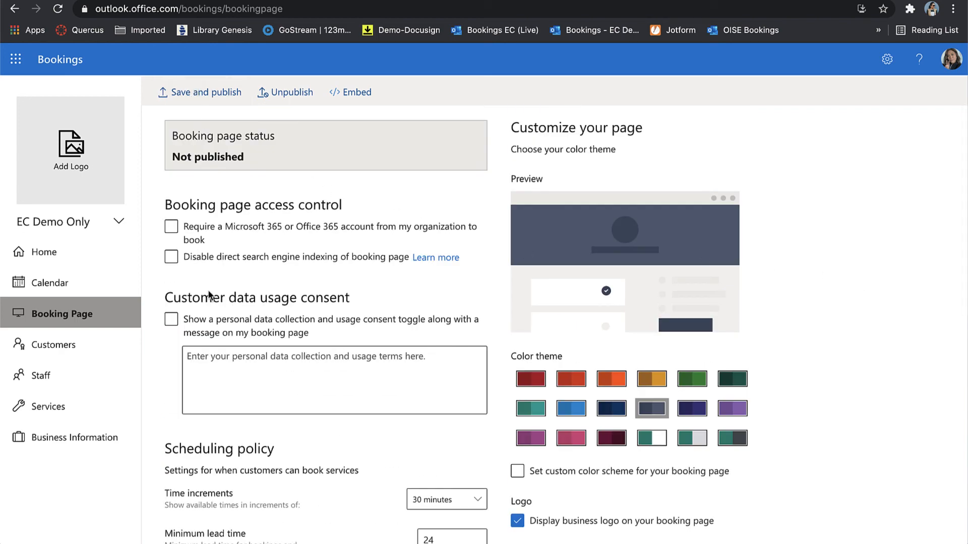
click(230, 242)
click(251, 261)
click(224, 244)
click(172, 229)
scroll(274, 338, down, 8)
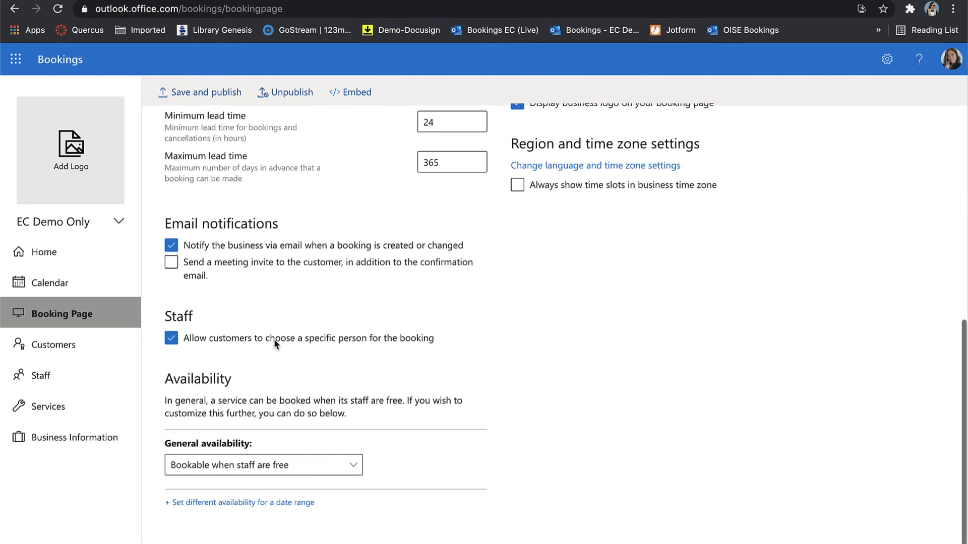
scroll(275, 342, up, 8)
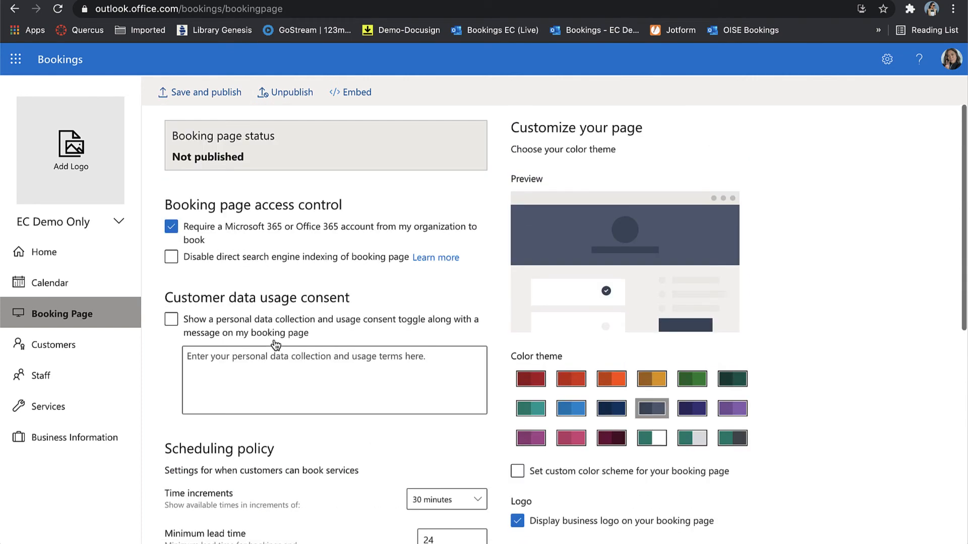
Save and publish the booking page, copy its link, and open the published EC Demo Only page.
click(167, 93)
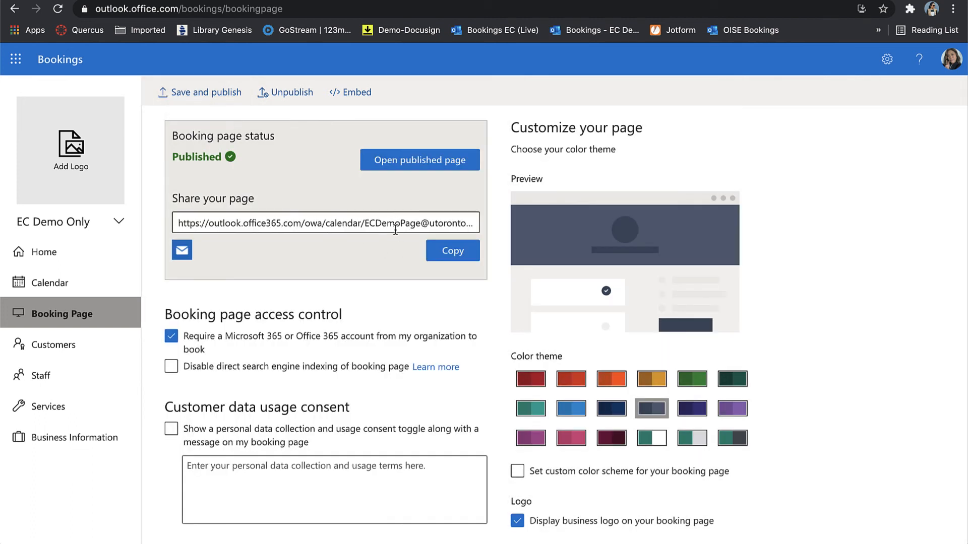
click(438, 256)
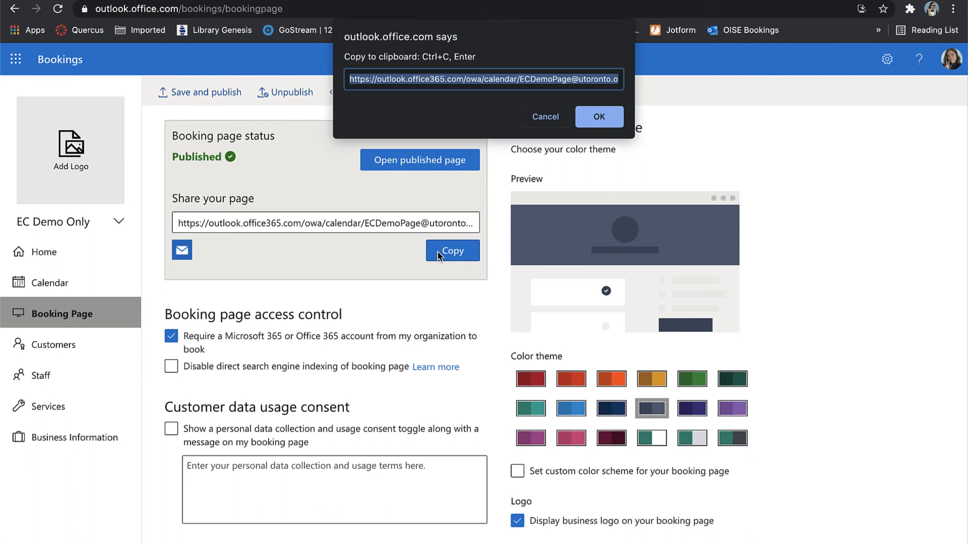
click(600, 117)
click(469, 158)
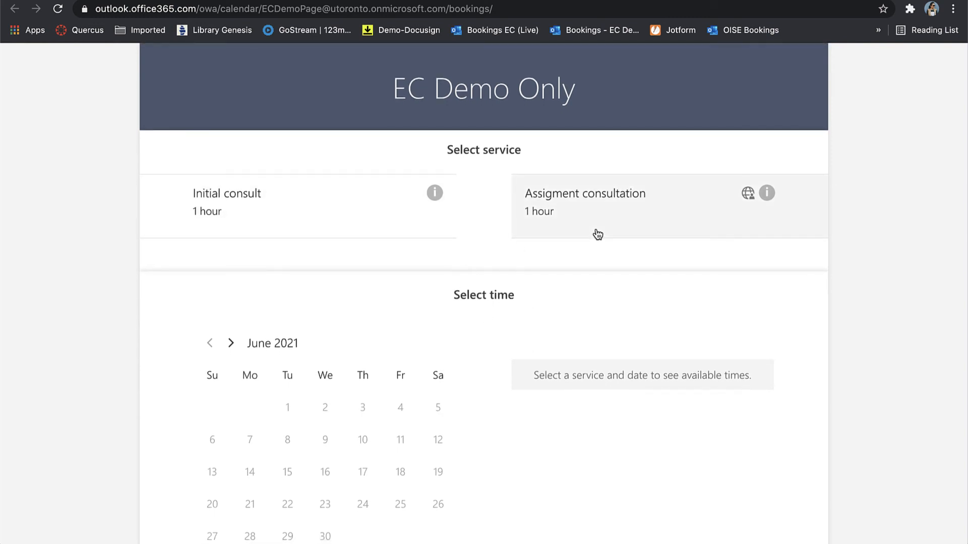
Choose the Assigment consultation service with a specific staff member on the booking page.
click(584, 216)
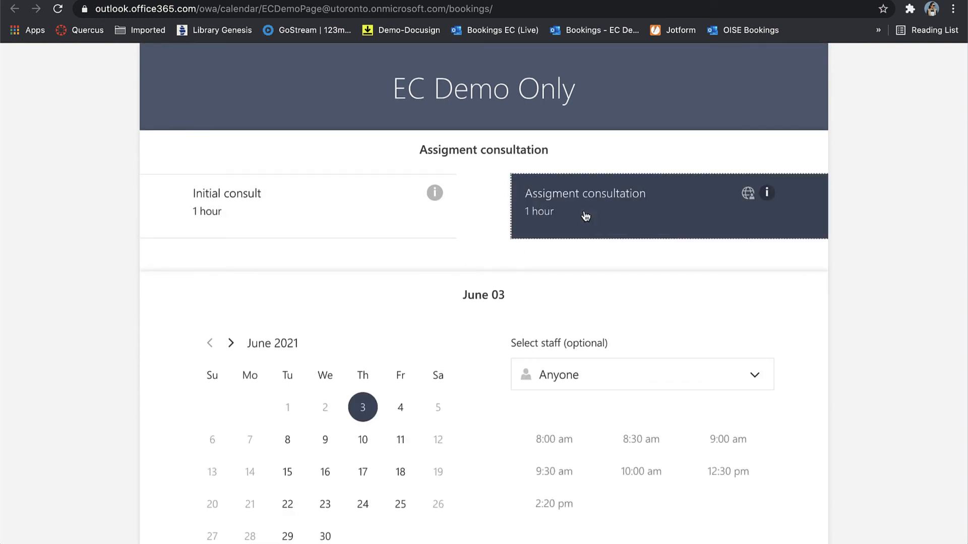
scroll(852, 380, down, 1)
click(721, 342)
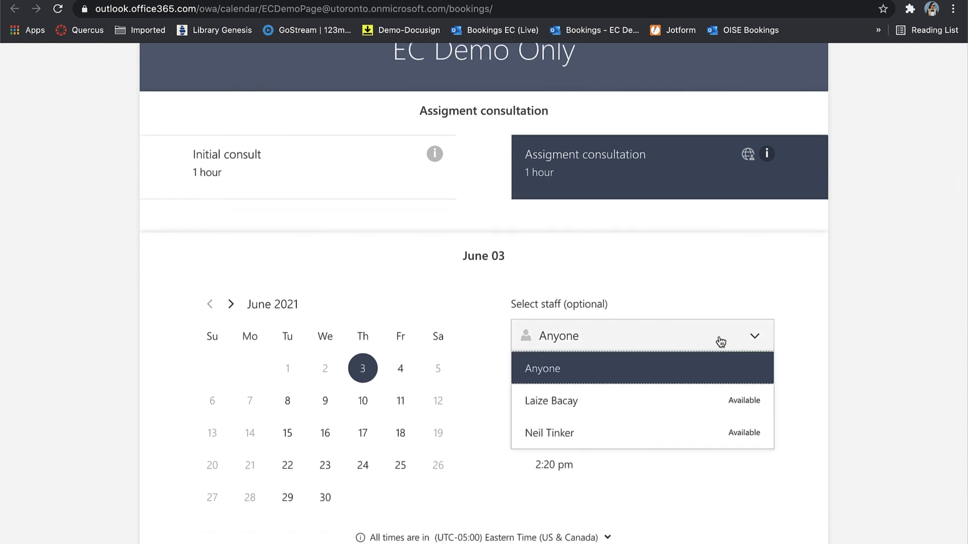
click(702, 433)
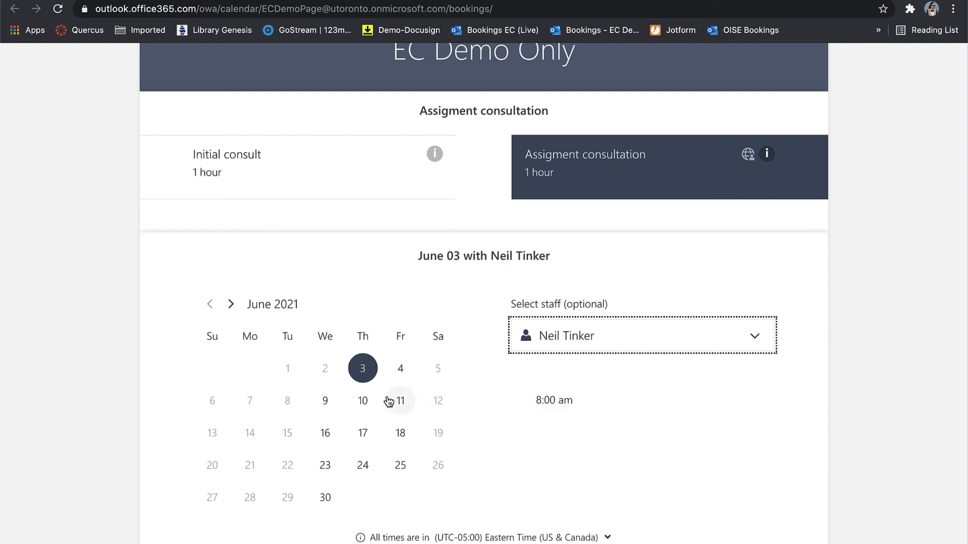
After checking other June dates, pick June 18 at 1:30 pm as the appointment slot.
click(367, 404)
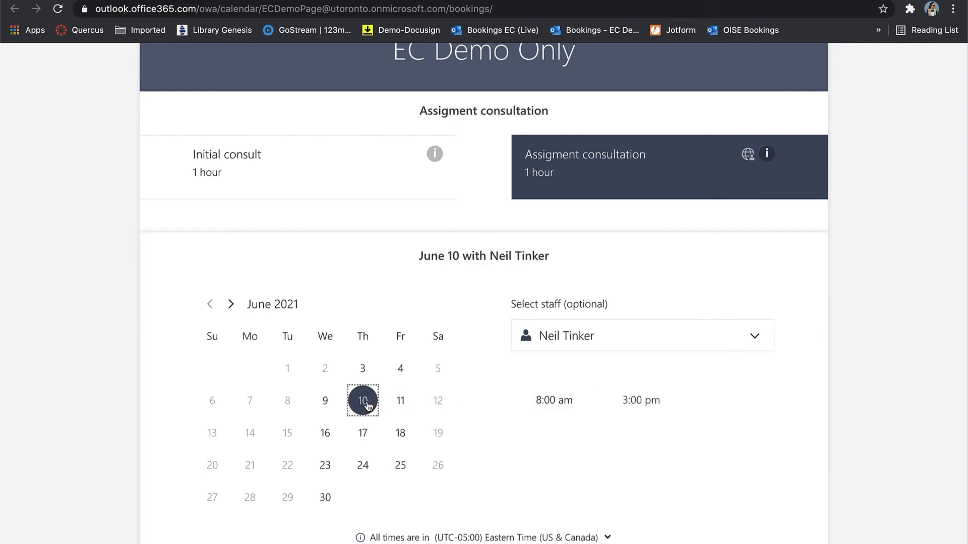
click(325, 403)
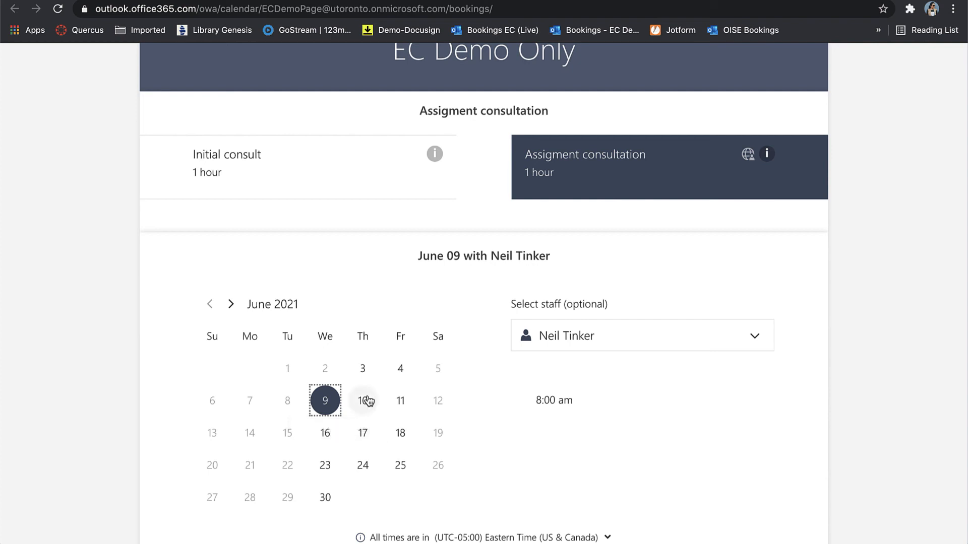
click(327, 431)
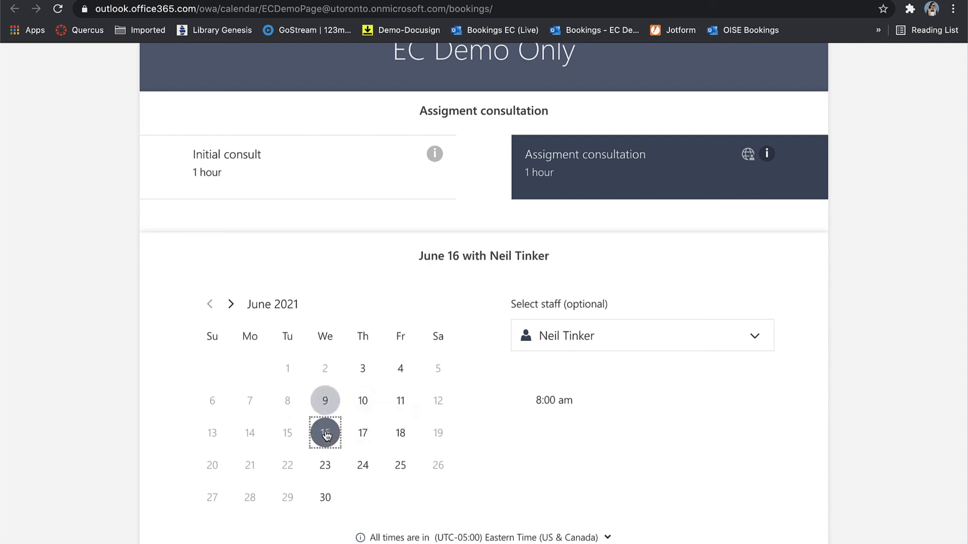
click(360, 435)
click(398, 433)
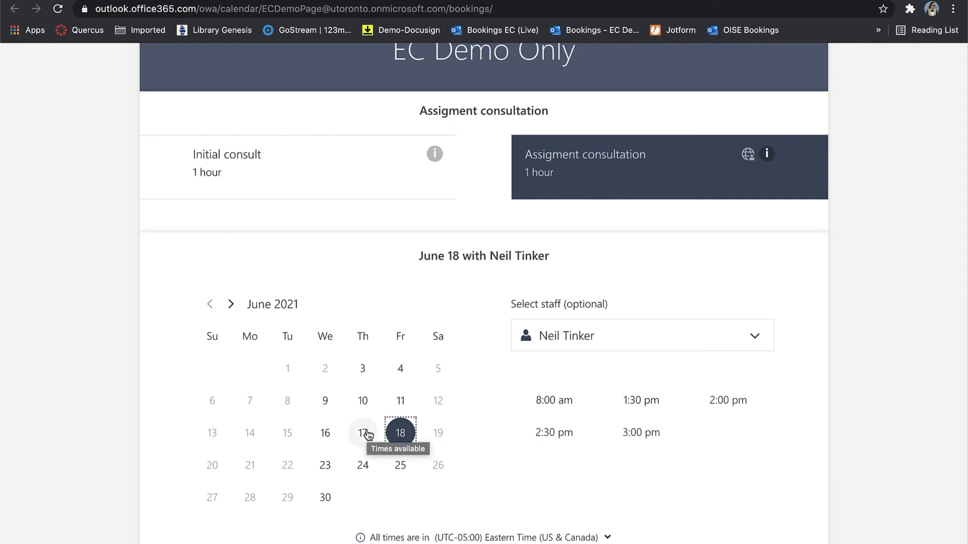
click(652, 412)
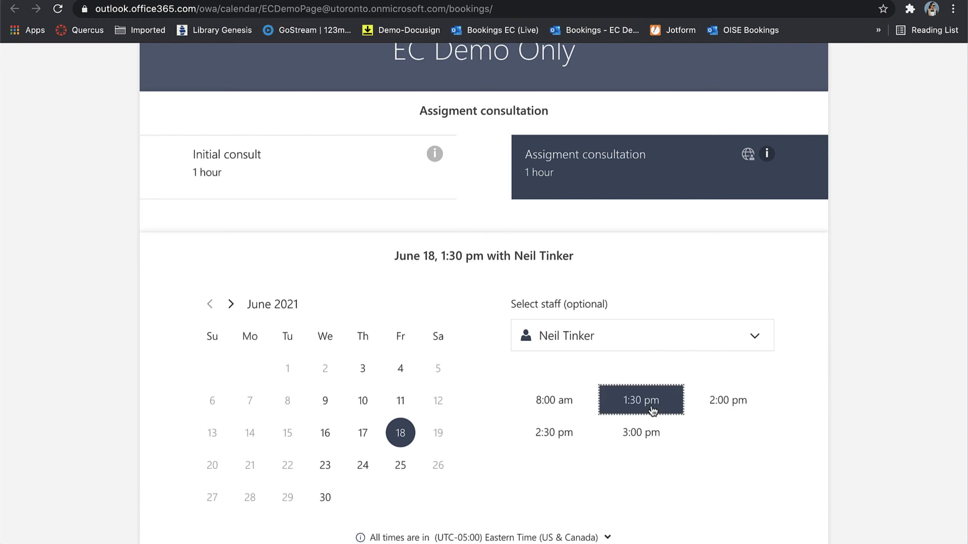
scroll(651, 405, down, 7)
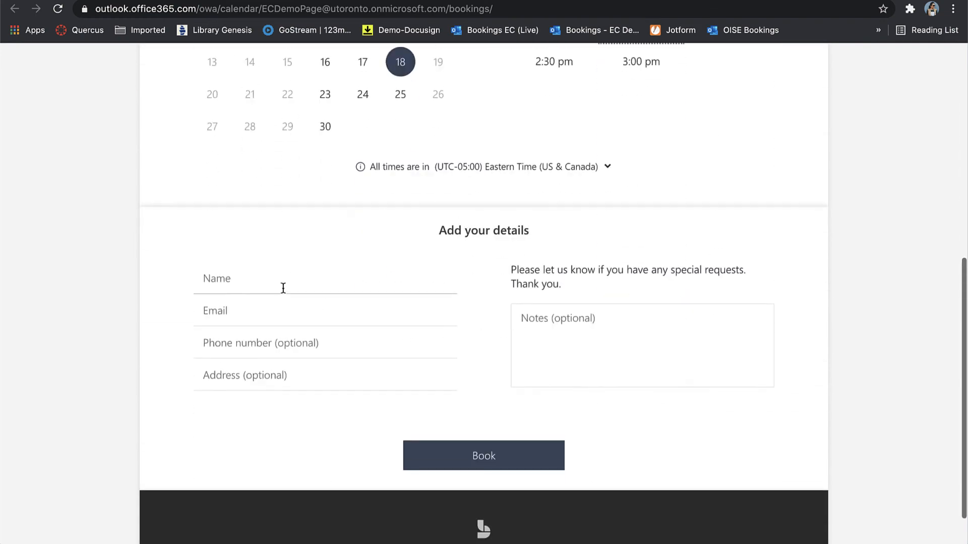
Enter the customer's full name and e-mail address in the booking details form.
click(282, 288)
text(L)
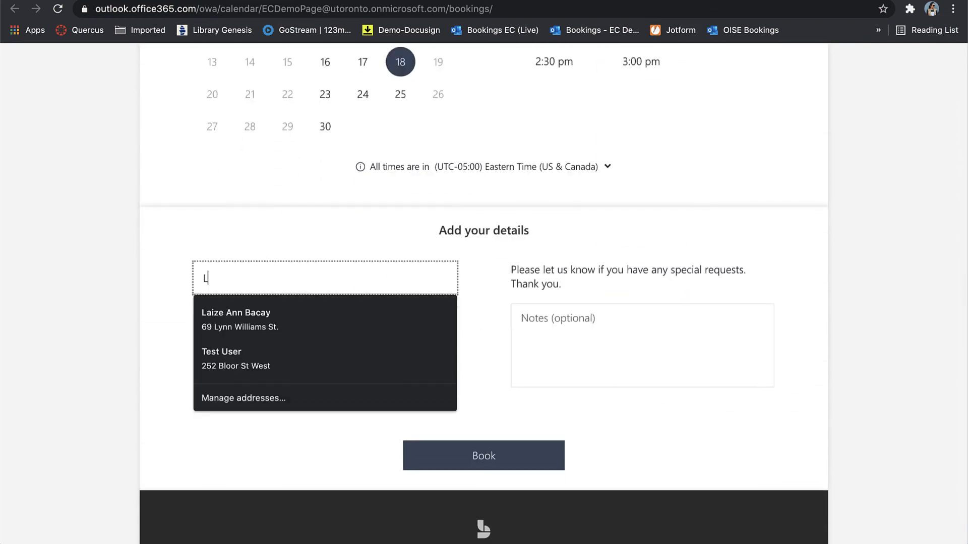
text(aize)
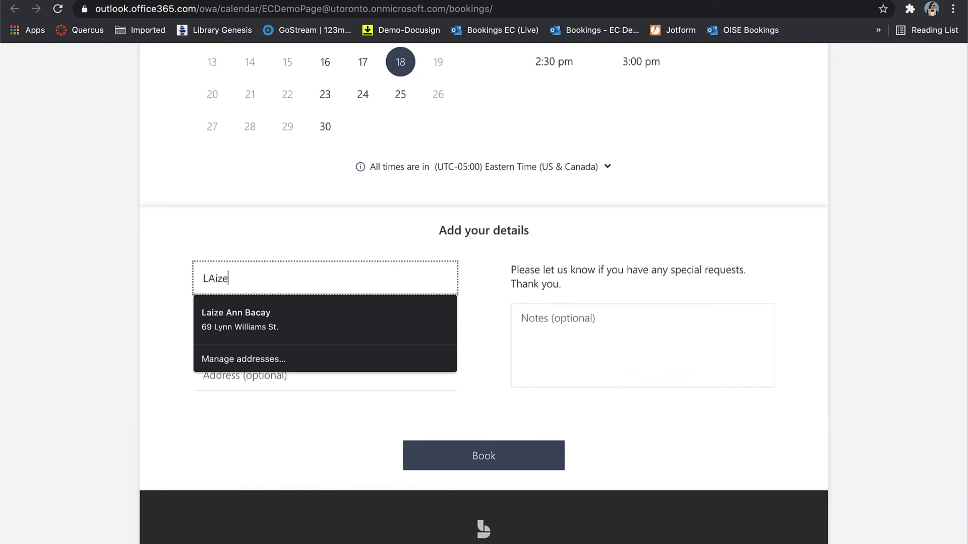
key(BackSpace)
key(BackSpace)
key(BackSpace)
key(BackSpace)
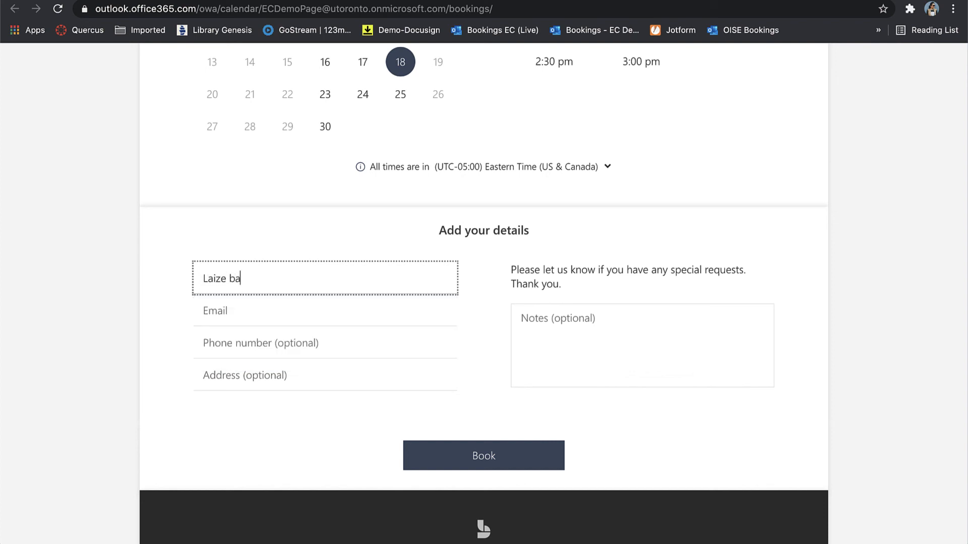
click(241, 310)
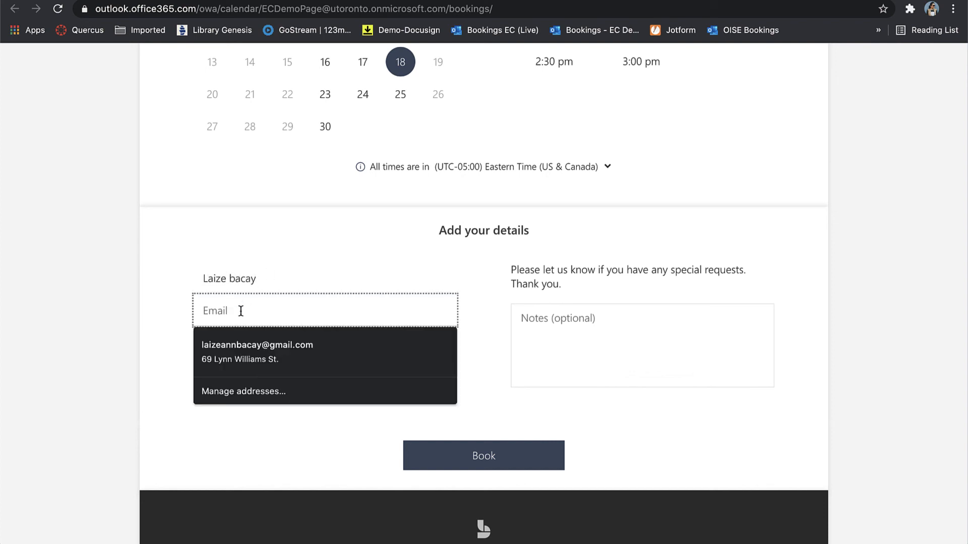
click(736, 369)
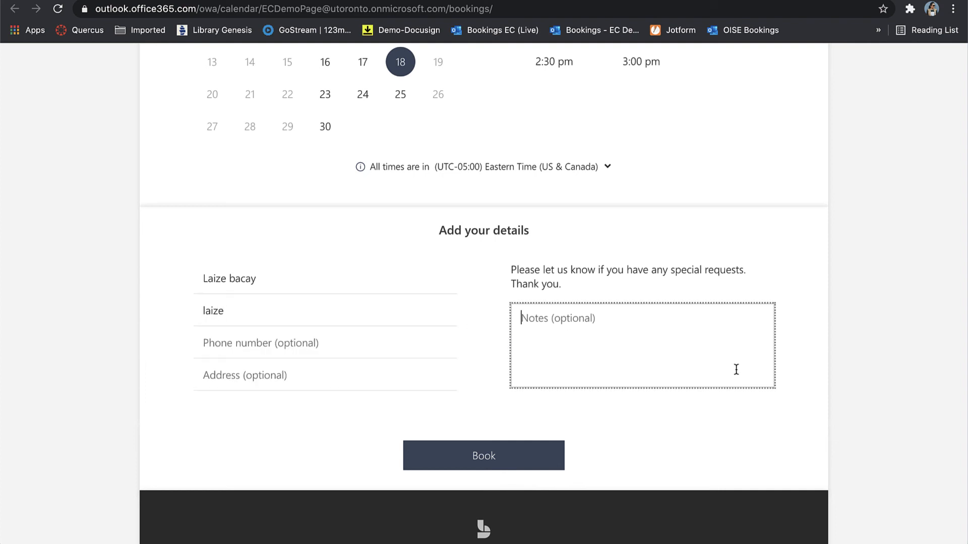
click(409, 324)
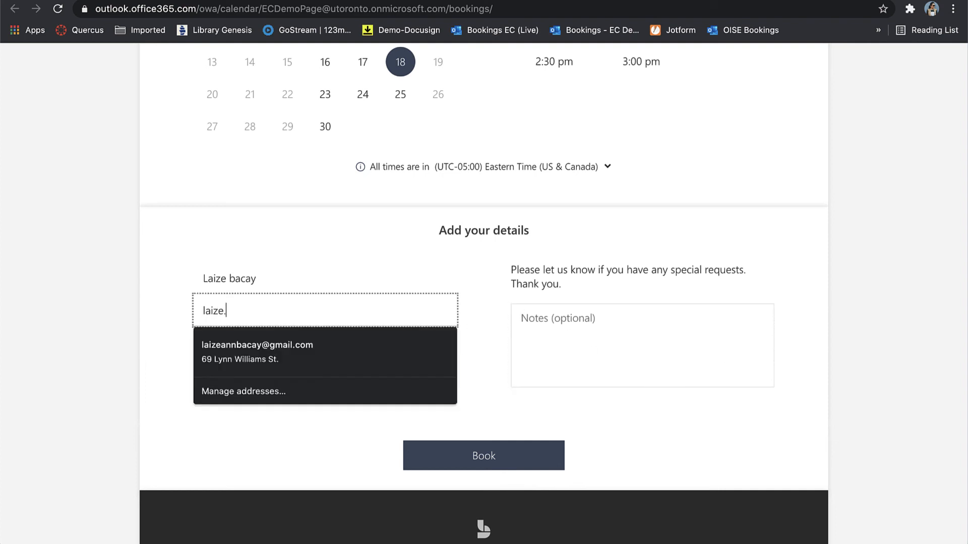
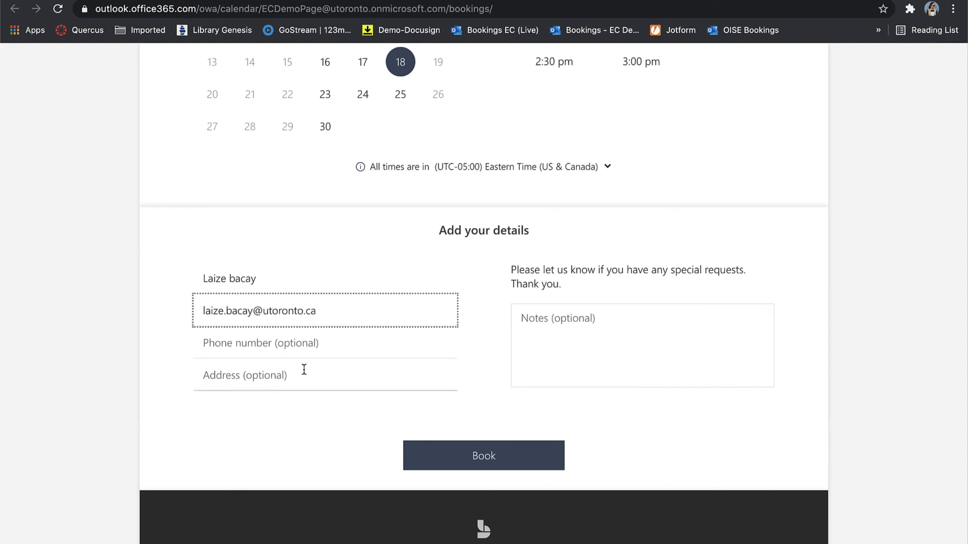
Add the note 'This is just a test.' and submit the booking.
click(567, 342)
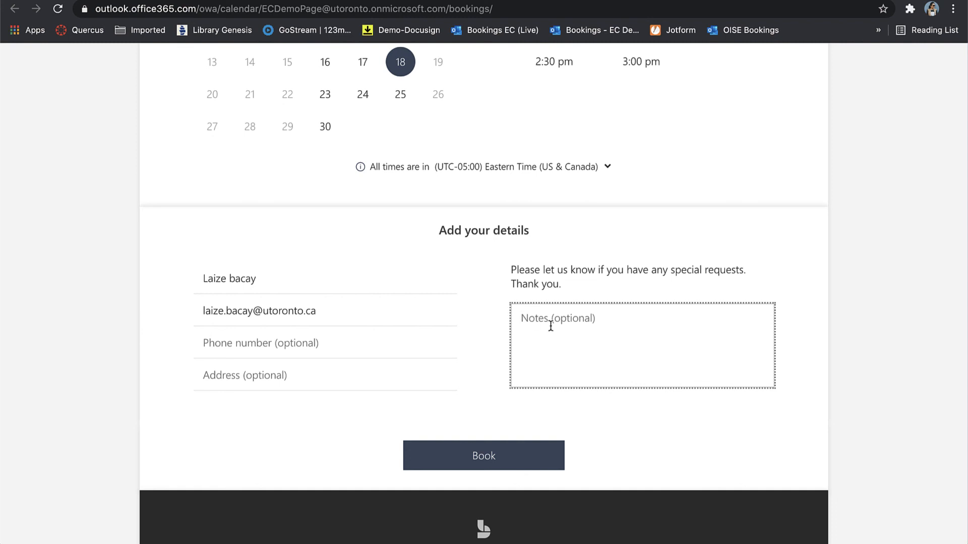
text(This is)
text(just a test)
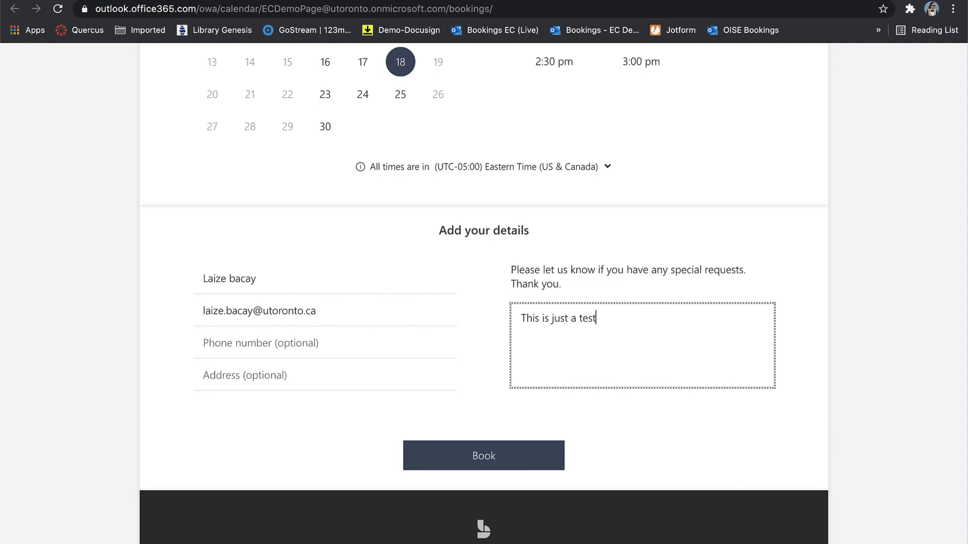
text(.)
click(509, 456)
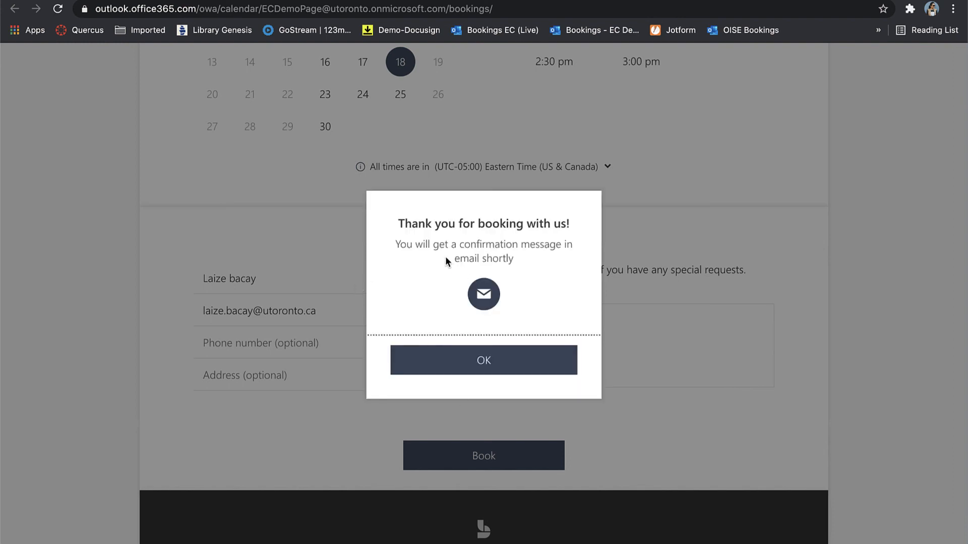
Open the June 18 Assigment consultation event in the Bookings calendar to view its 1:30–2:30 PM details.
click(497, 373)
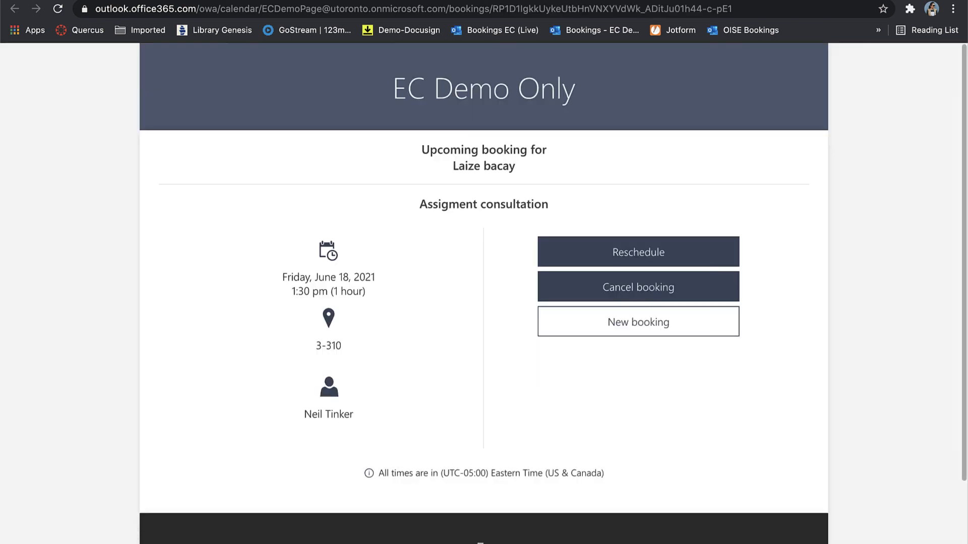
click(428, 0)
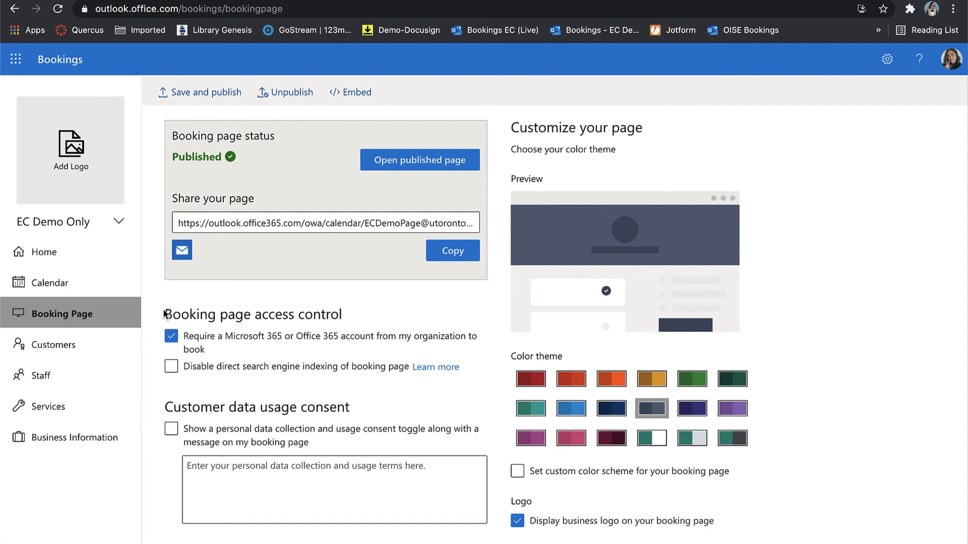
click(56, 287)
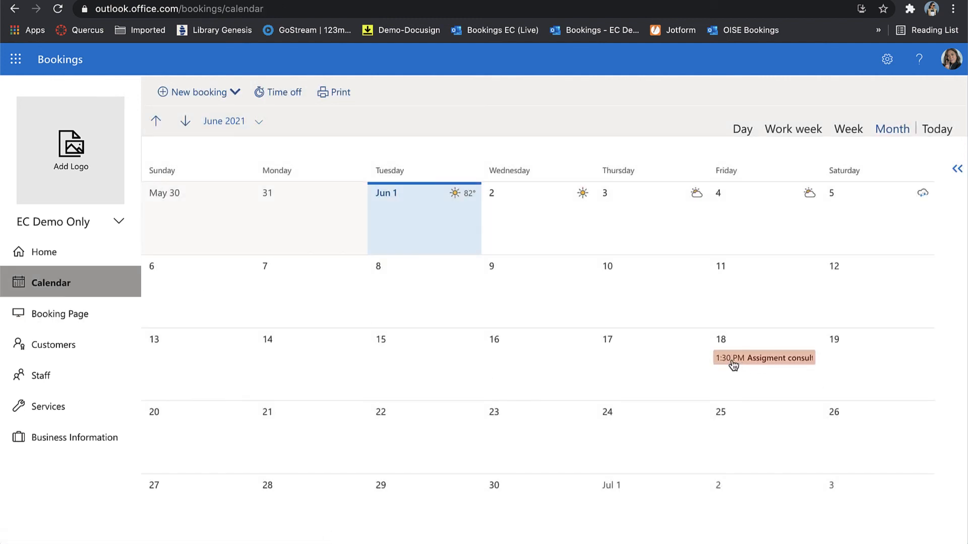
mouse_move(738, 366)
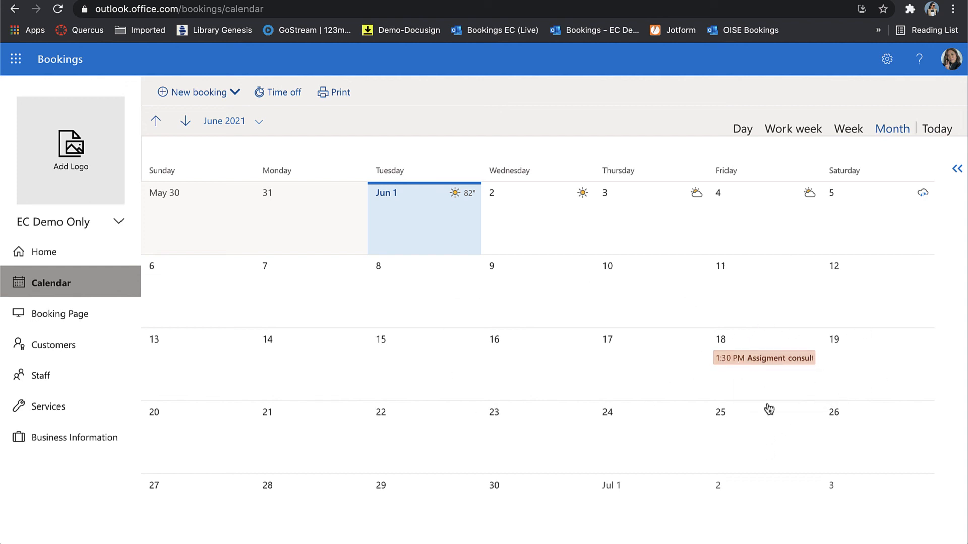
click(758, 365)
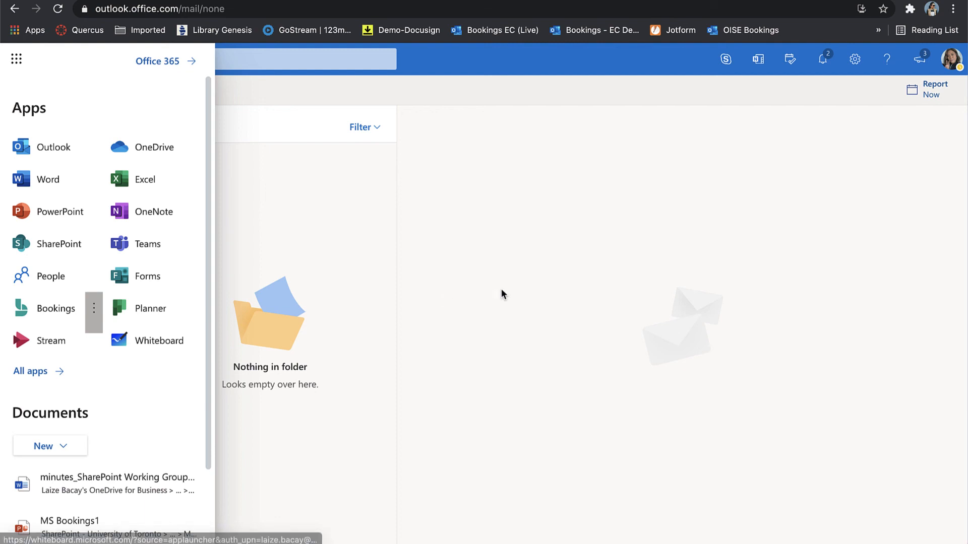
Open the 'Confirmed: Assigment consultation' e-mail in the Inbox and follow its Change your appointment link.
click(502, 293)
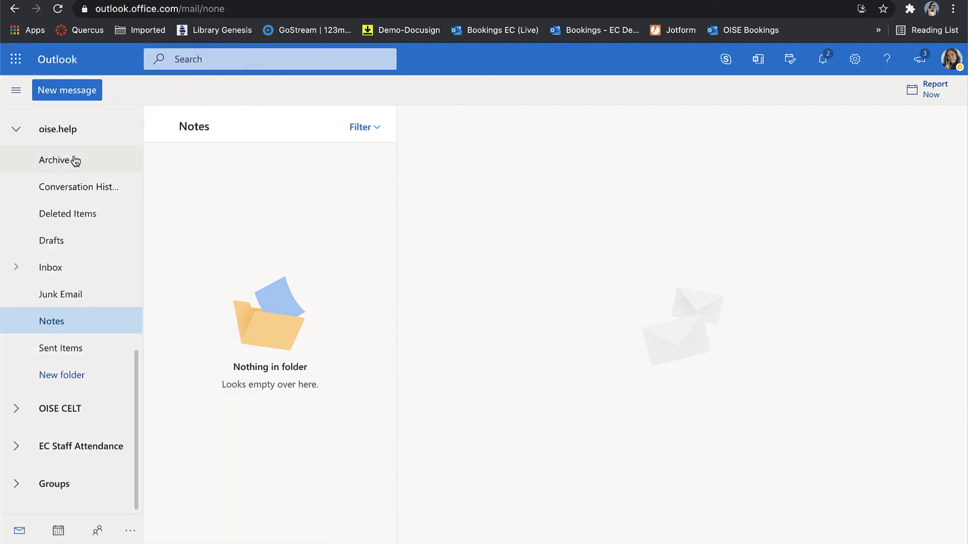
scroll(73, 159, up, 10)
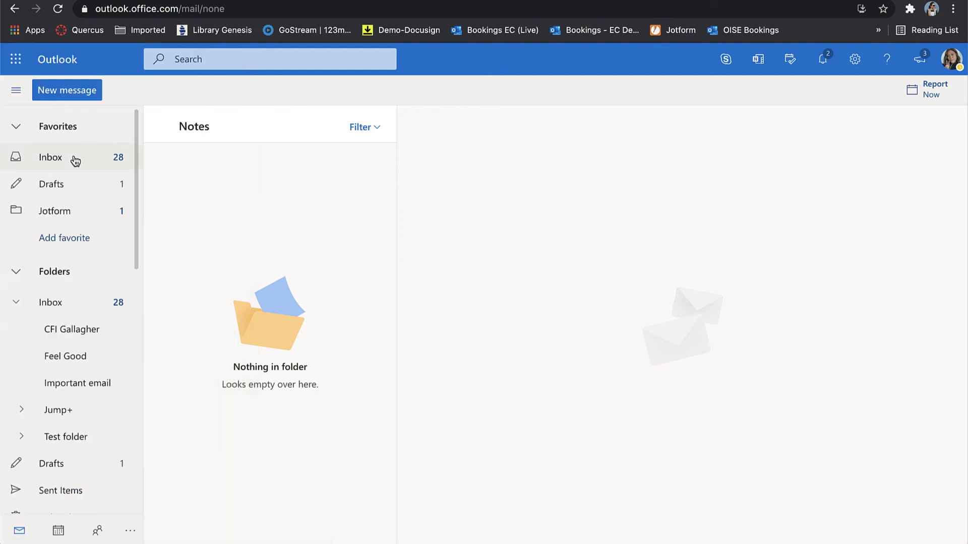
click(76, 160)
click(200, 223)
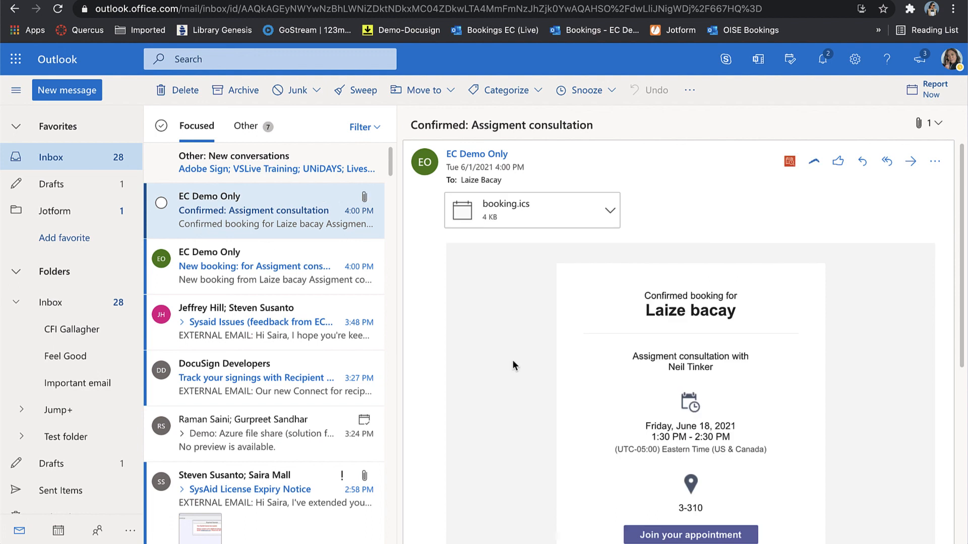
scroll(512, 359, down, 3)
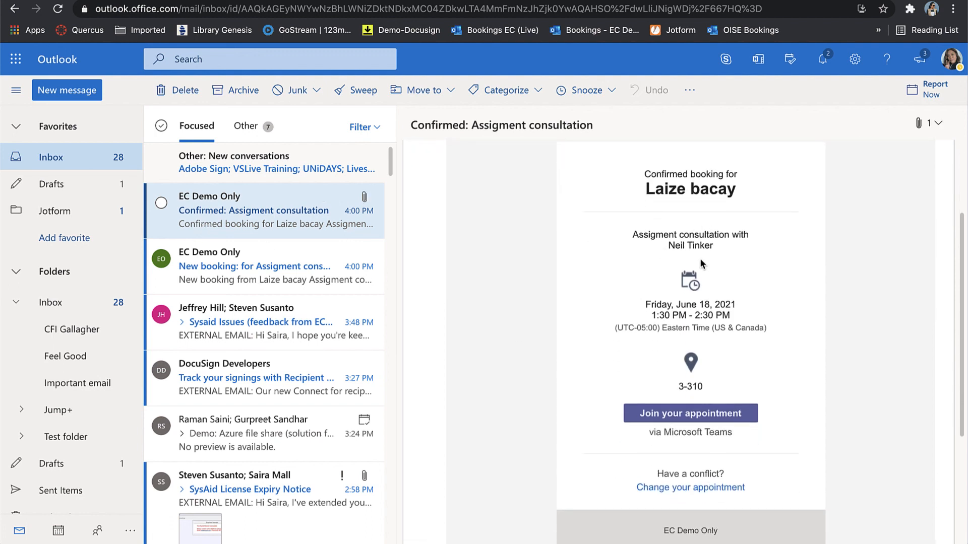
scroll(697, 391, down, 1)
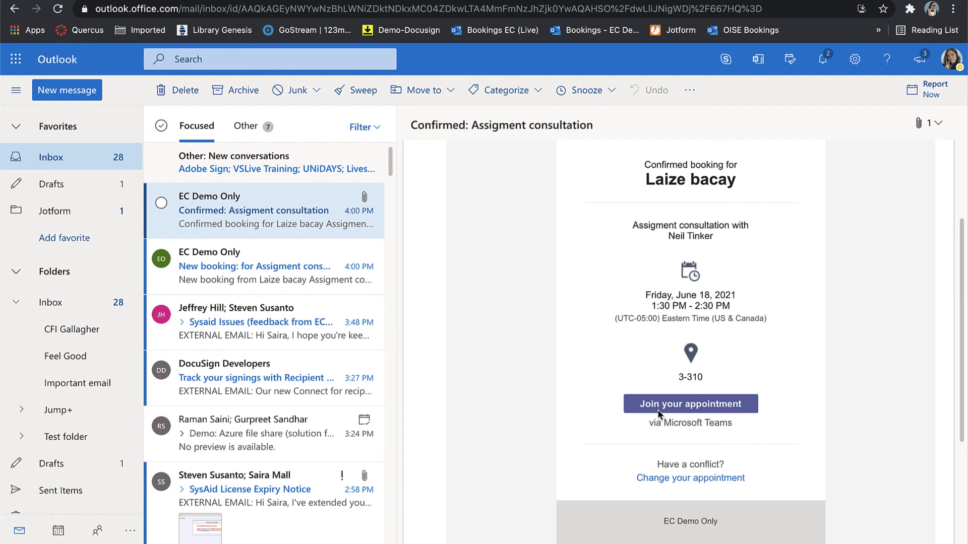
scroll(783, 414, down, 2)
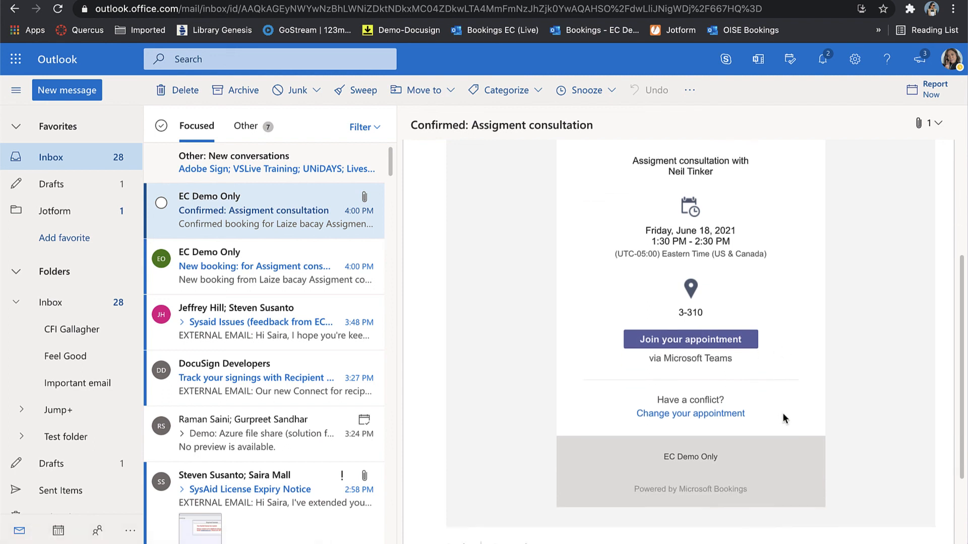
click(679, 413)
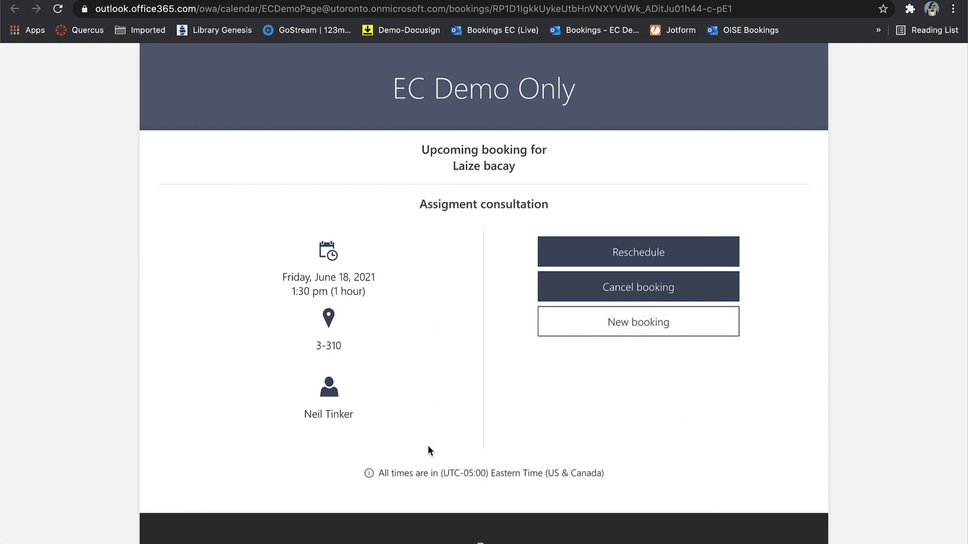
Cancel the June 18 Assignment consultation booking and confirm the cancellation.
click(650, 293)
click(540, 339)
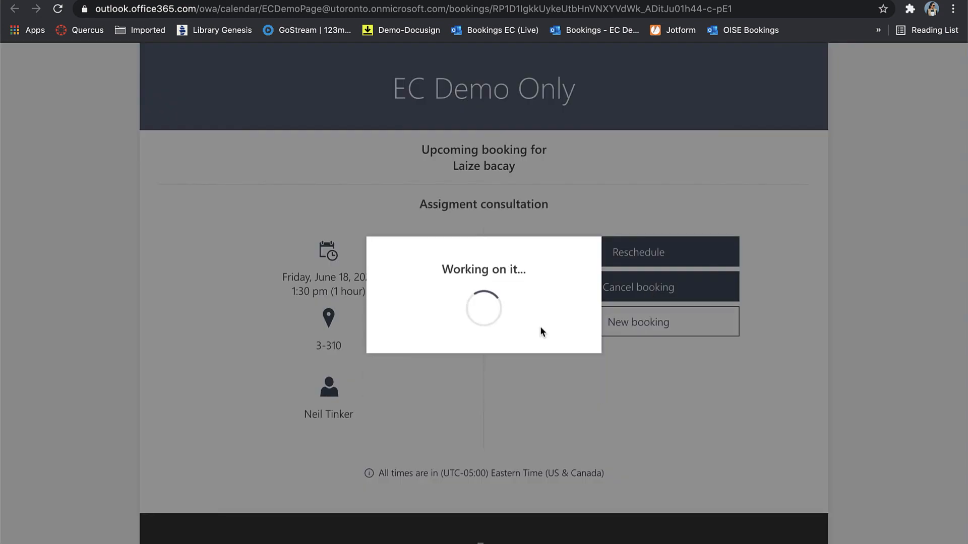